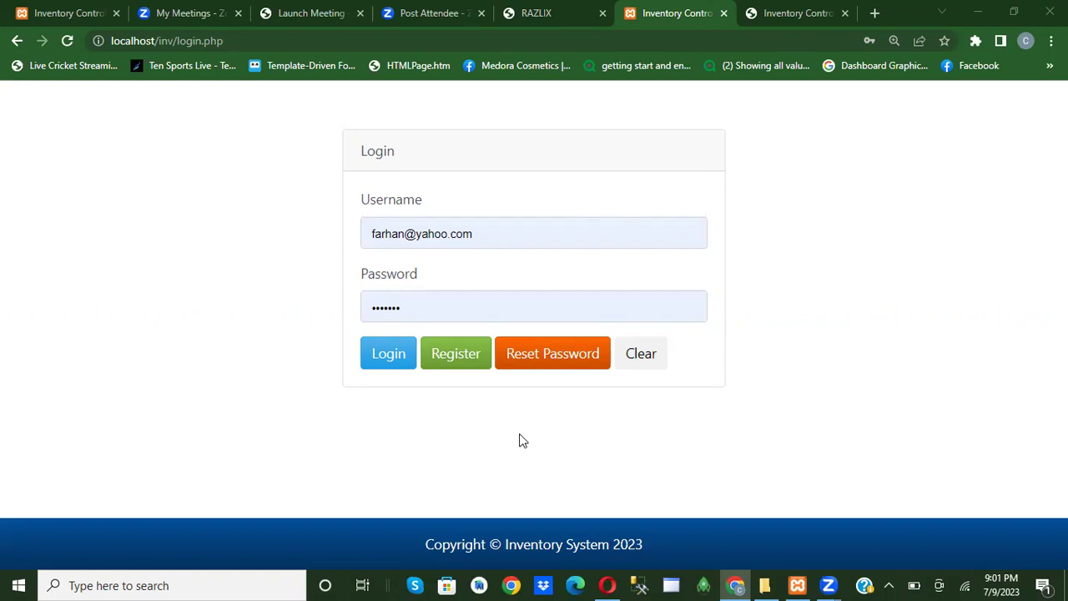
Go from the login page to the Register form for a new user.
left_click(458, 371)
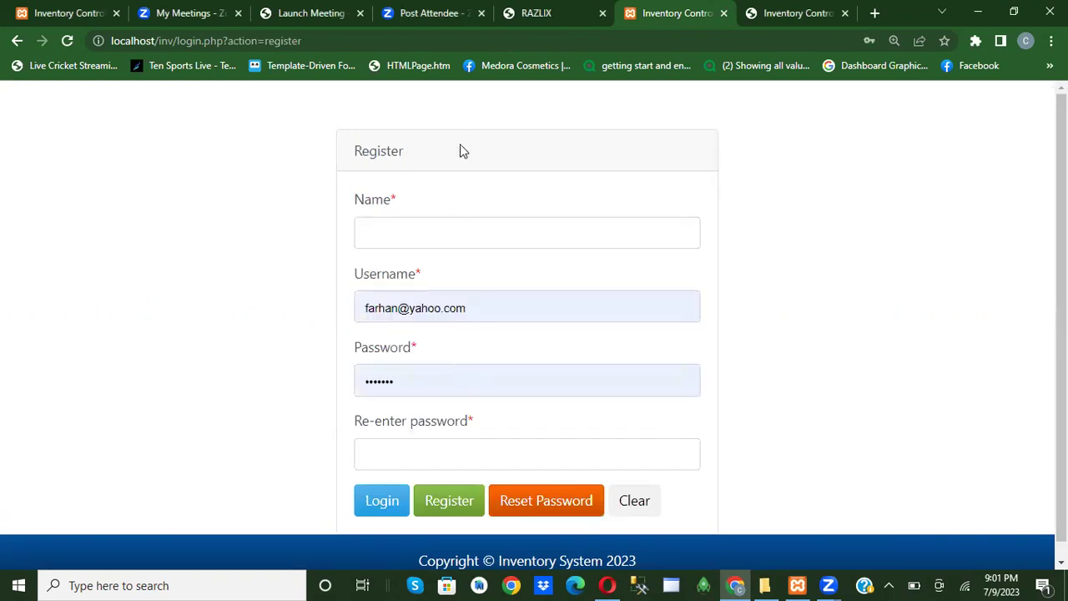
Back on the login form, replace the saved username with admin and attempt to sign in with a new password.
left_click(376, 508)
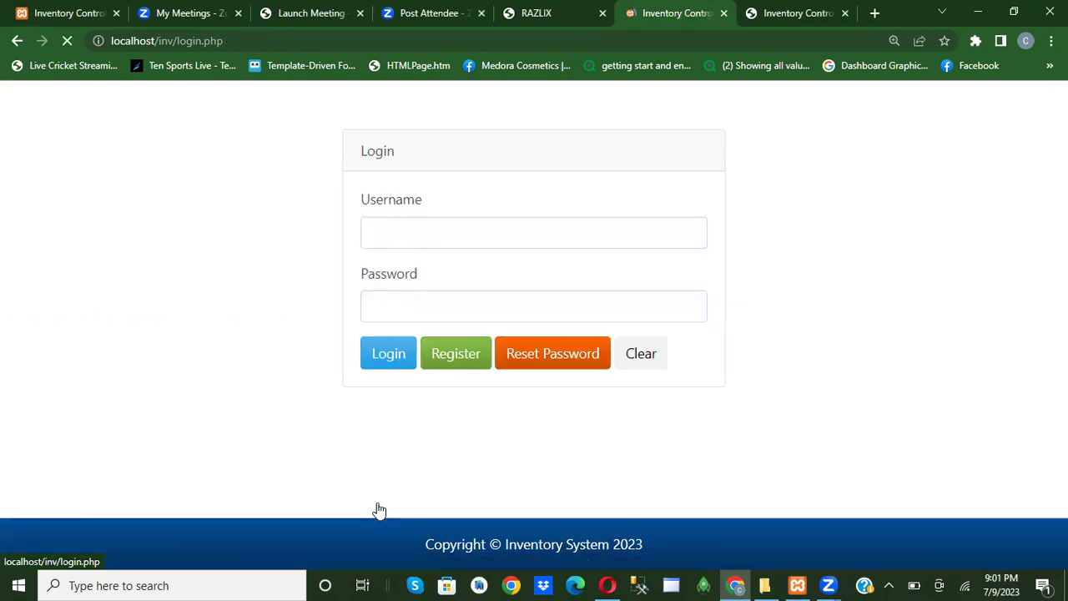
left_click(513, 234)
type("a")
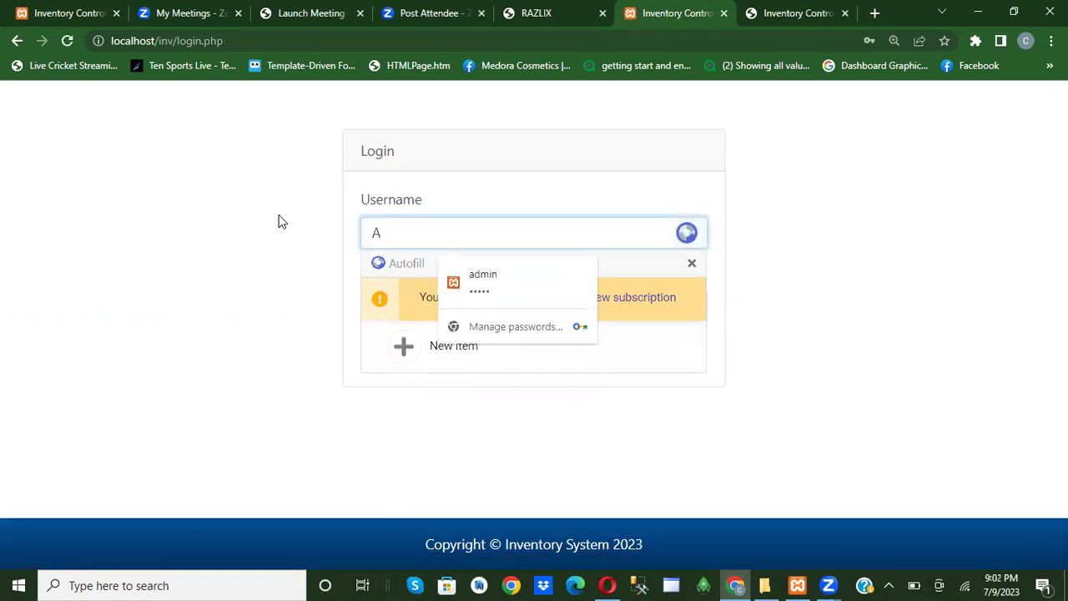
key("BackSpace")
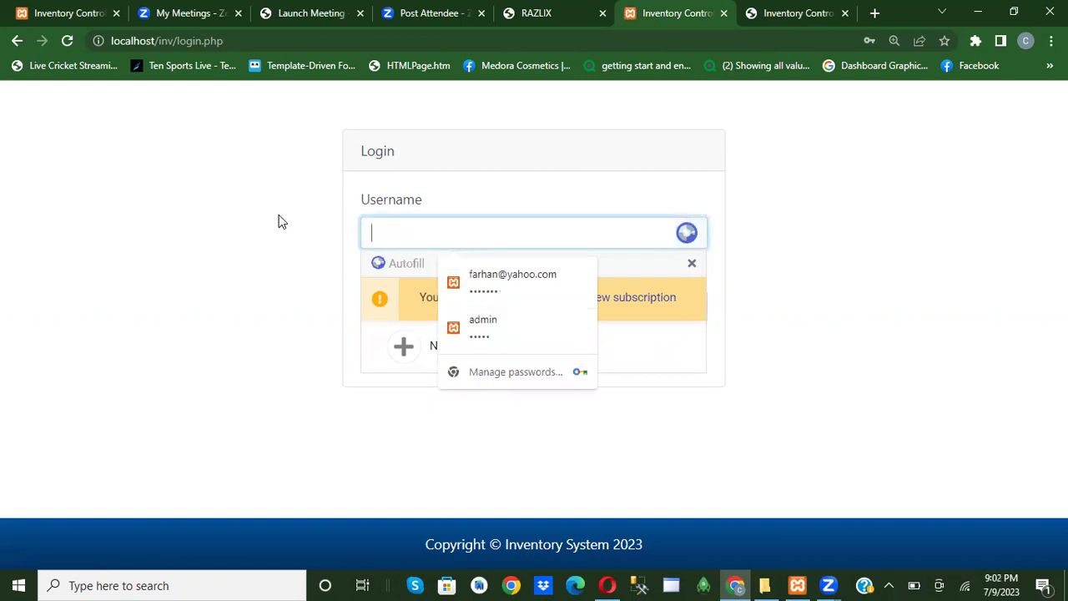
type("admin")
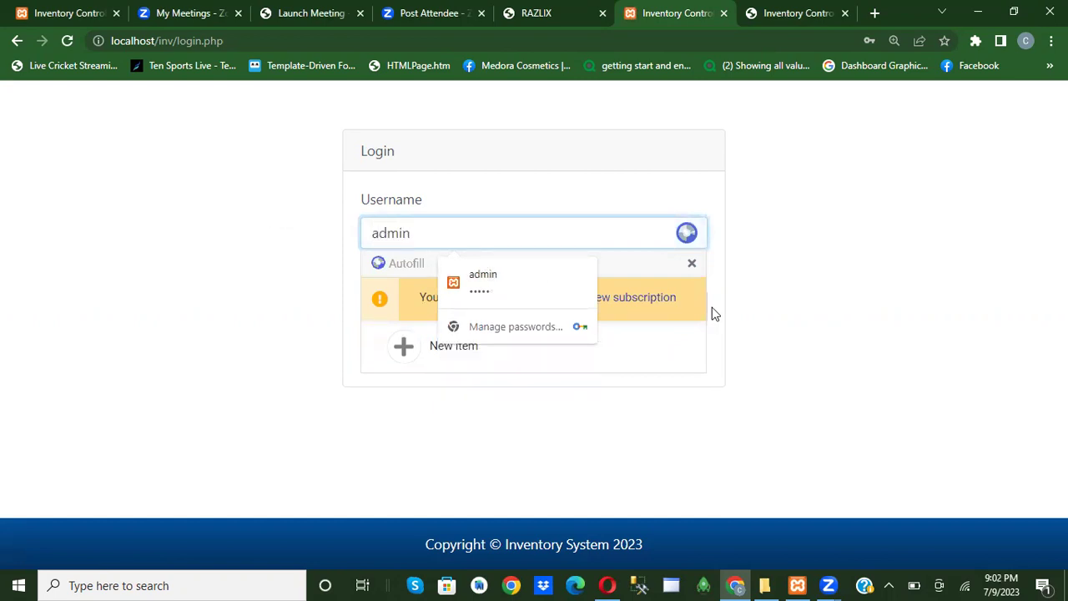
left_click(692, 266)
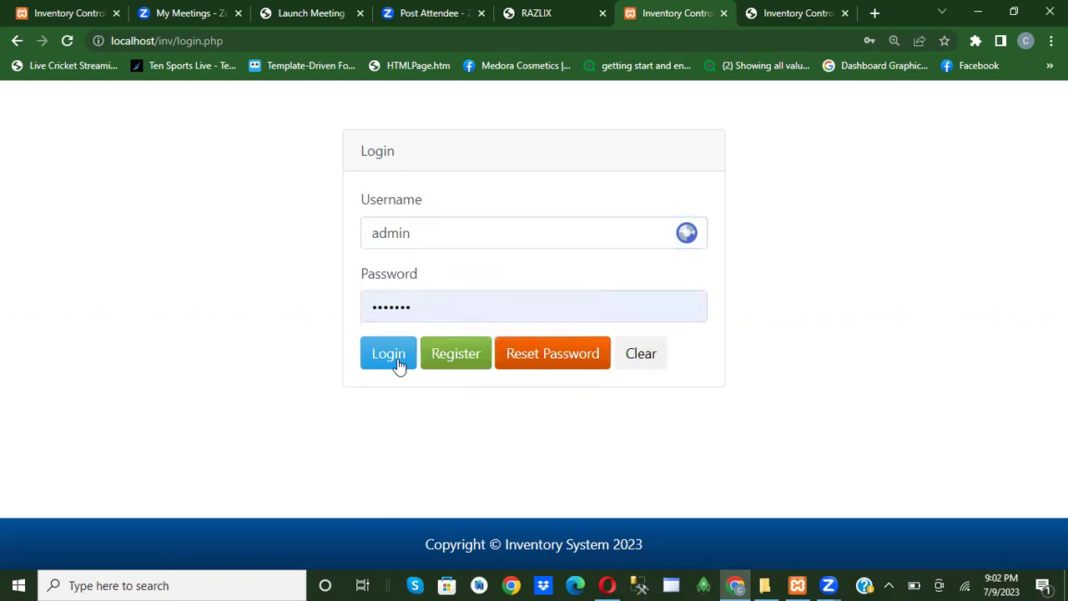
double_click(425, 306)
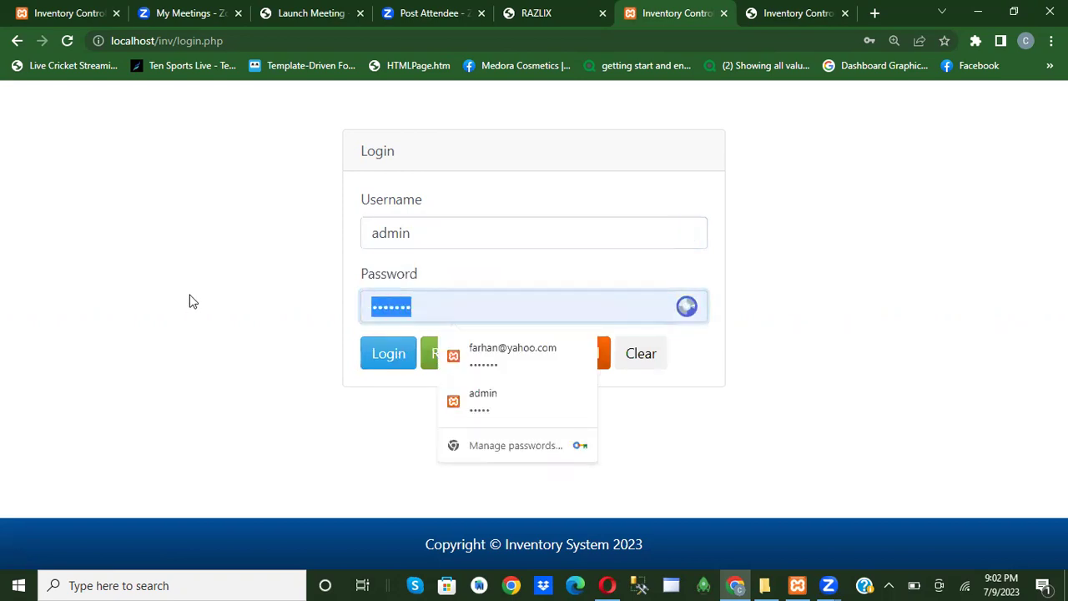
type("1234")
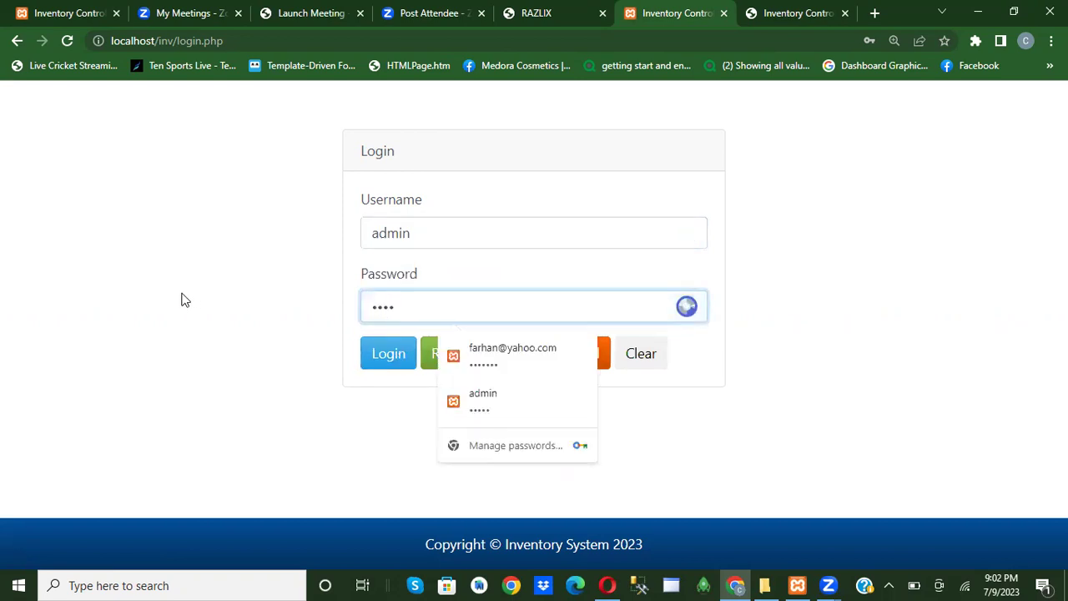
left_click(369, 360)
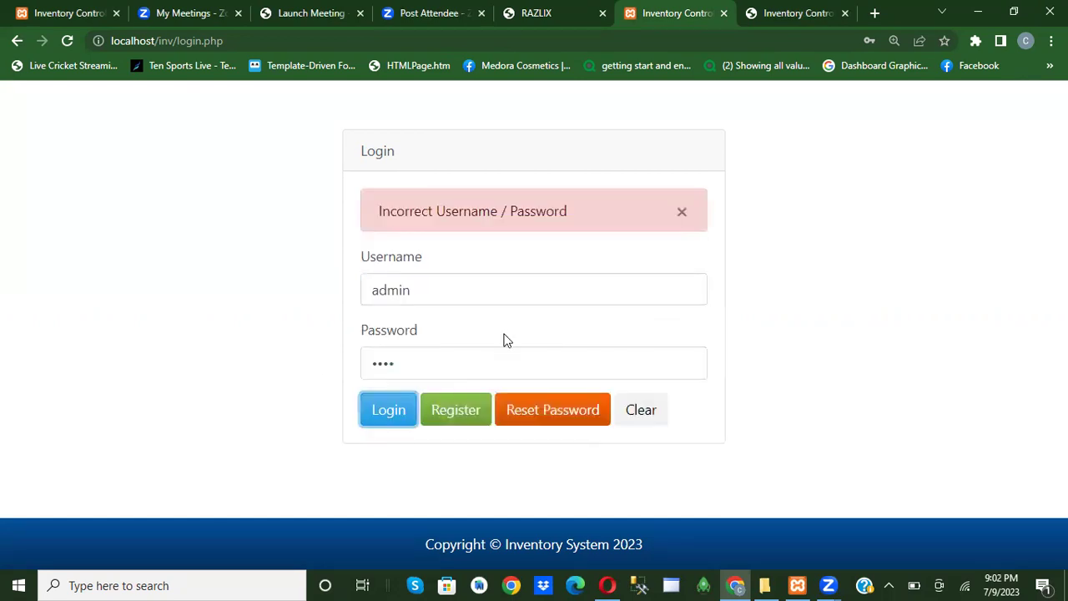
Replace the rejected password with the correct one and sign in as admin.
double_click(419, 365)
key("BackSpace")
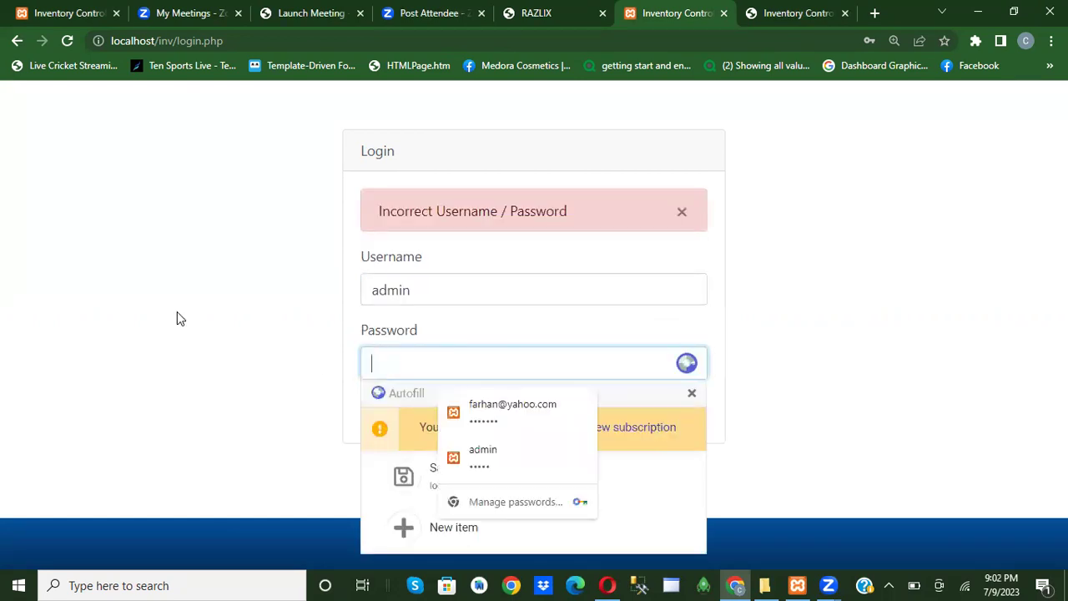
type("admin")
left_click(87, 392)
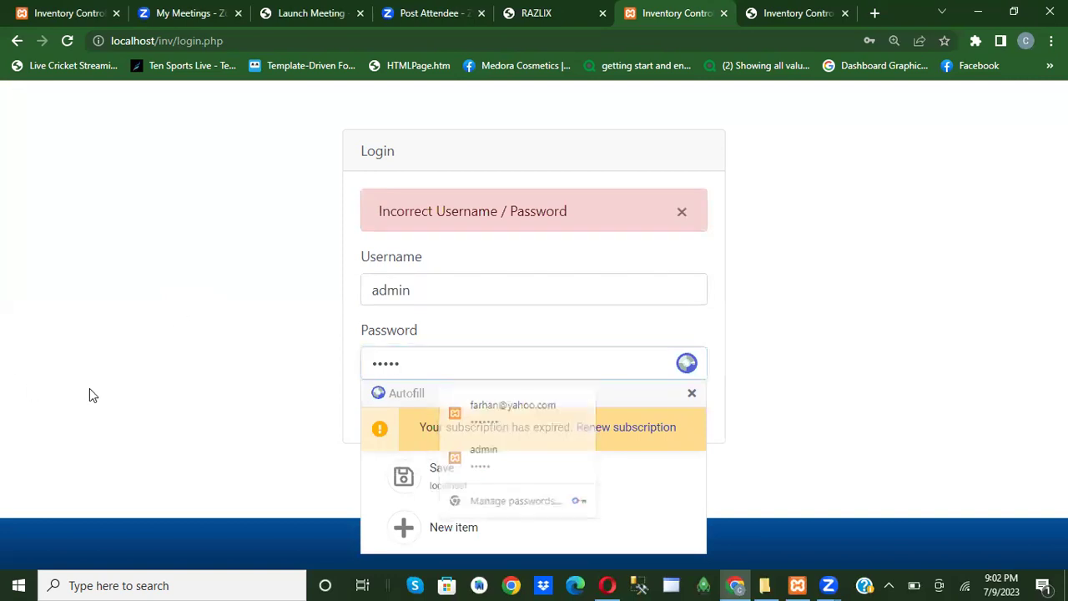
left_click(399, 418)
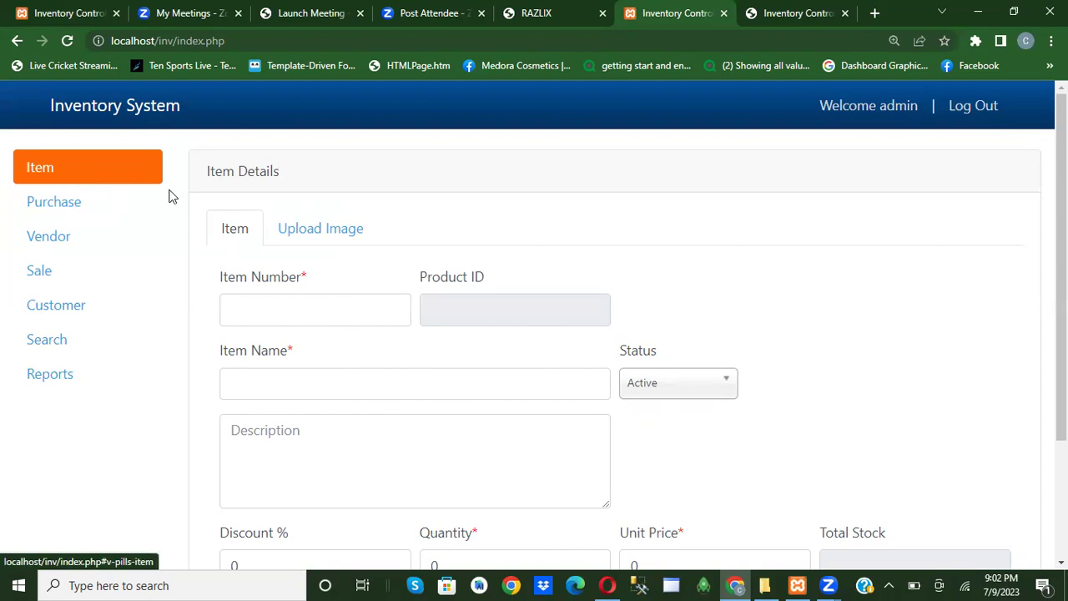
Open Search and preview the First Bag and other bag details with their images in the item list.
left_click(49, 340)
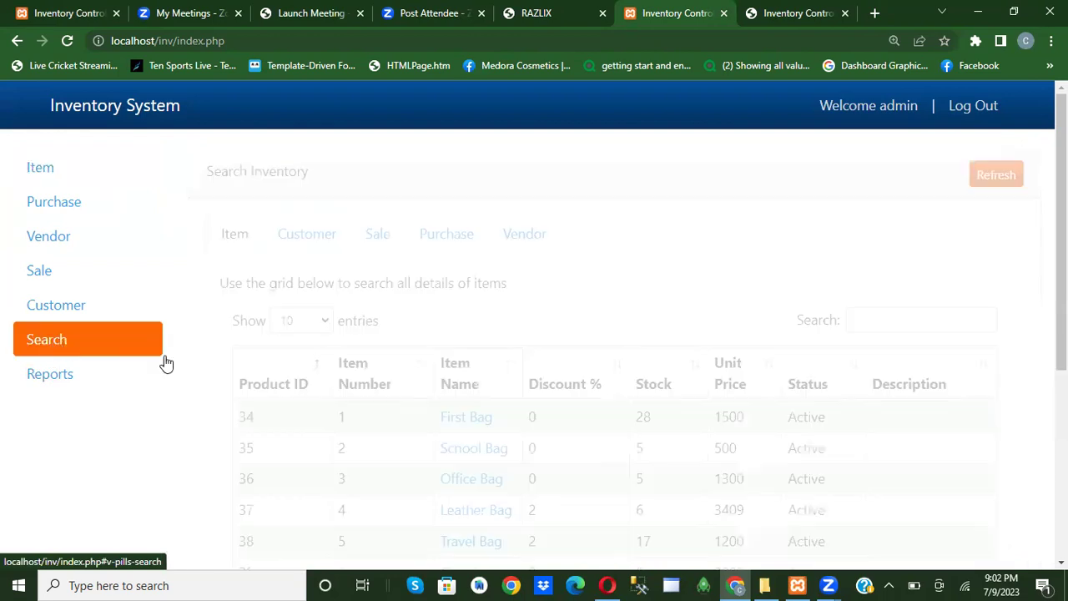
scroll(556, 329, "down", 2)
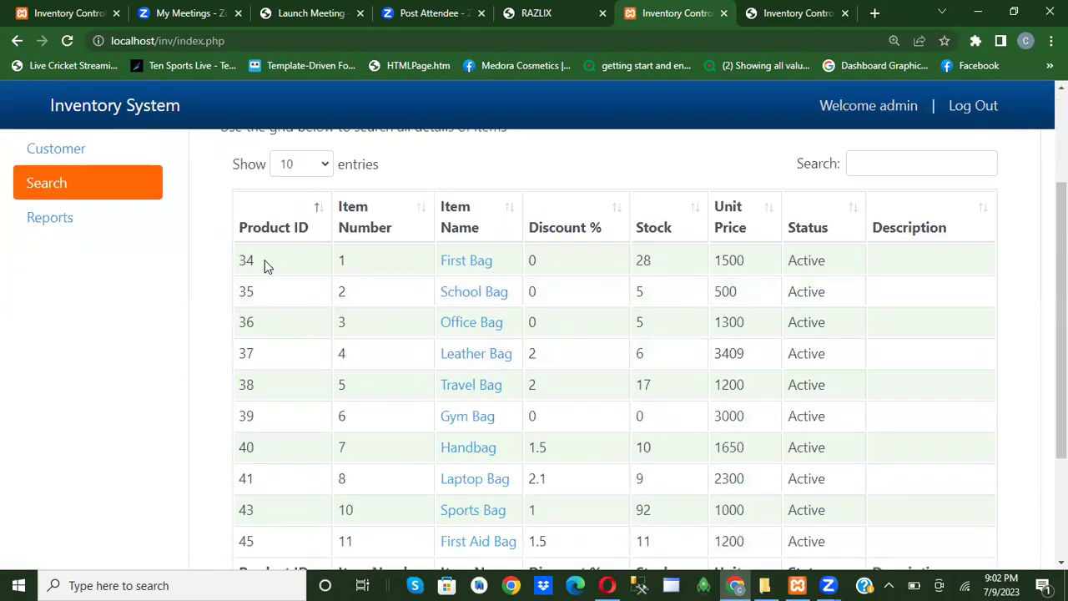
scroll(264, 268, "down", 1)
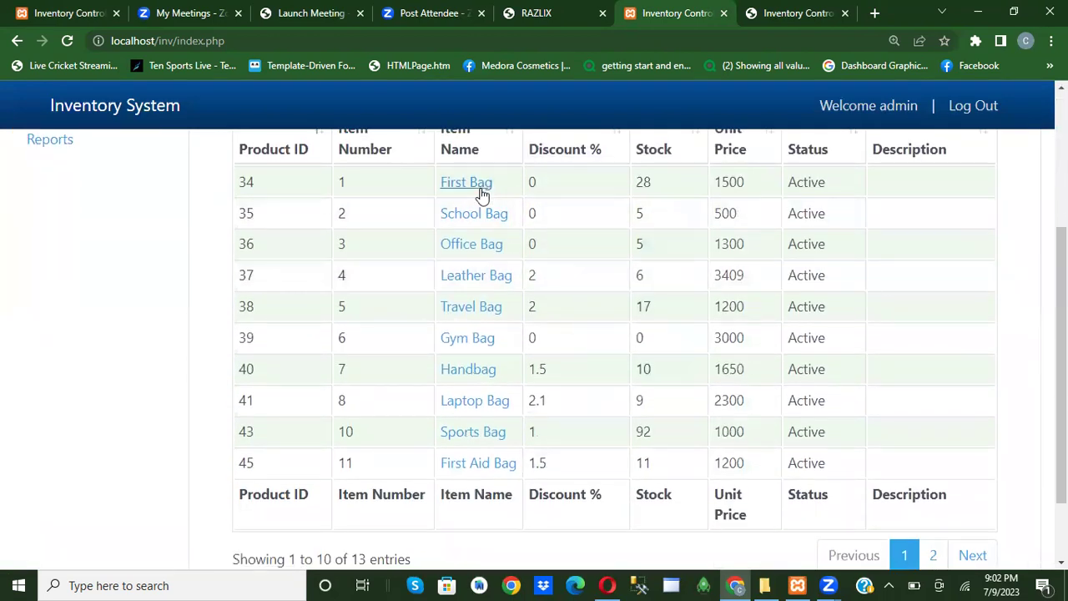
left_click(481, 191)
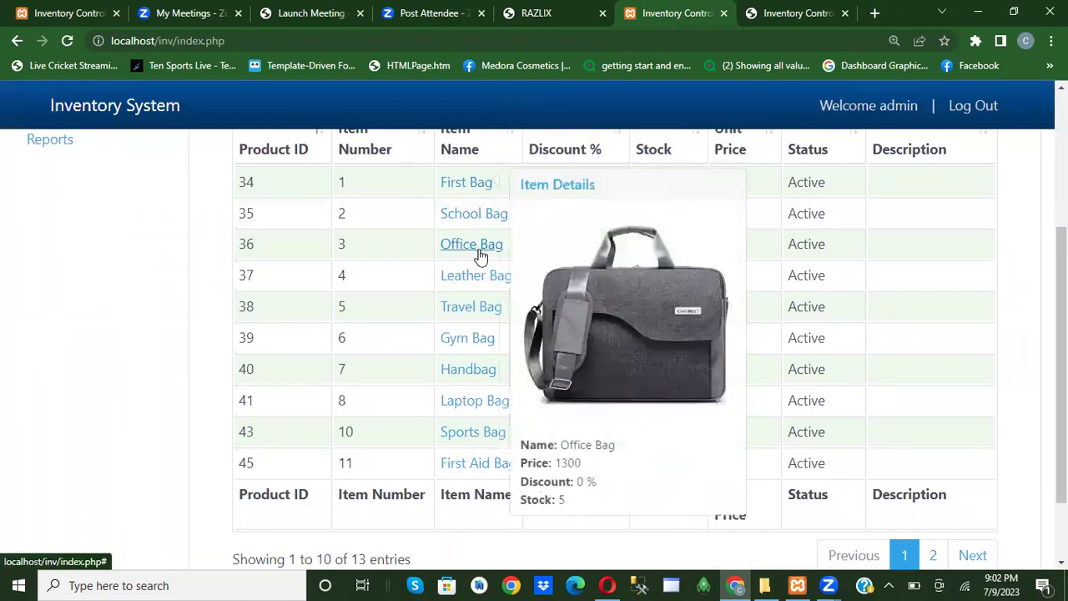
mouse_move(474, 191)
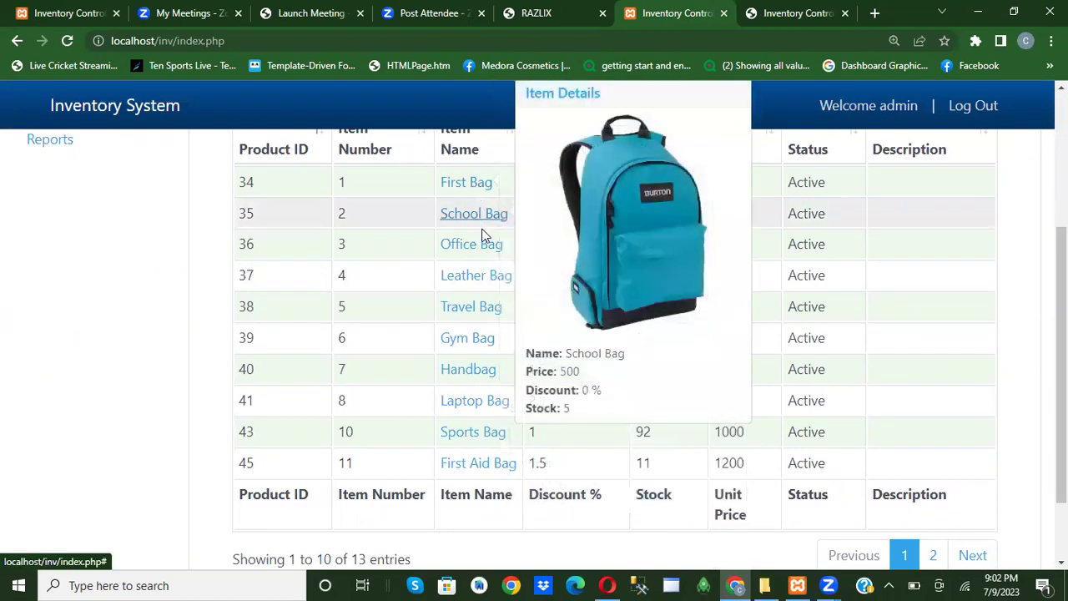
mouse_move(489, 279)
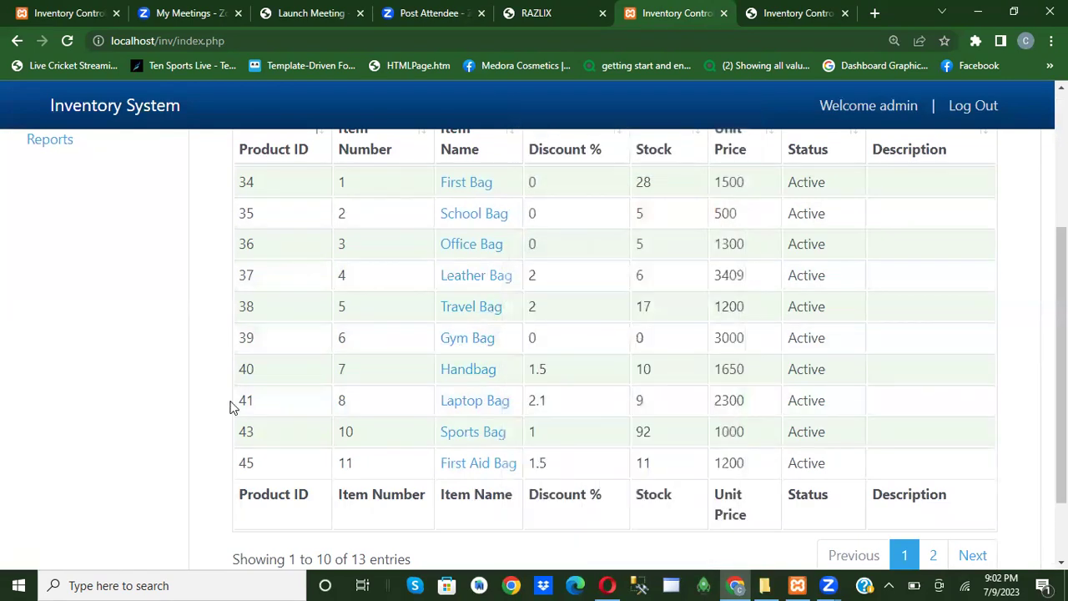
scroll(162, 366, "up", 2)
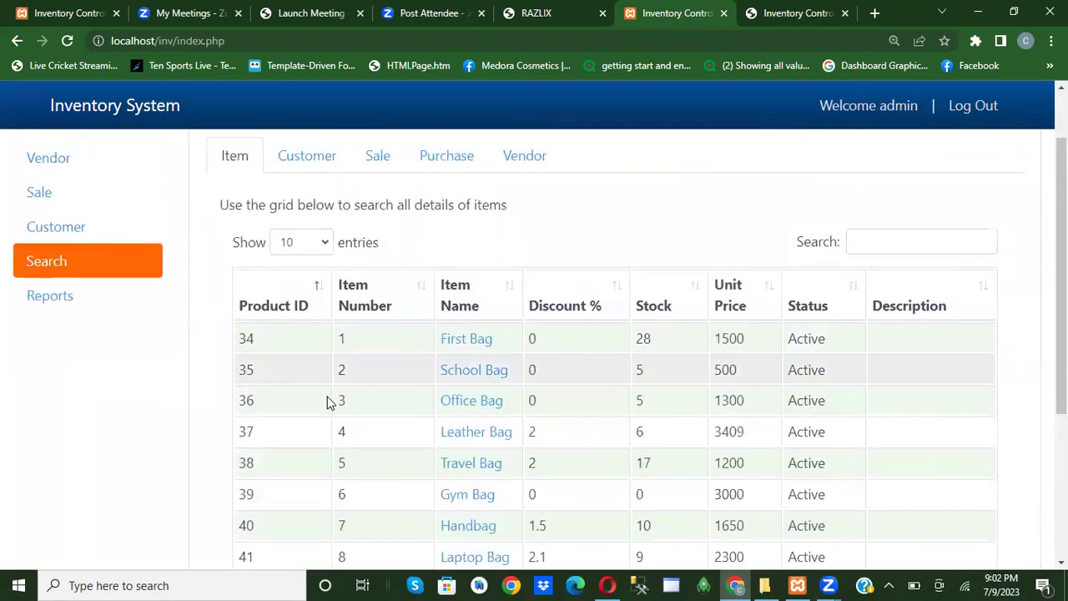
Switch to the Customer search, try a couple of search filters, then clear the filter.
left_click(308, 160)
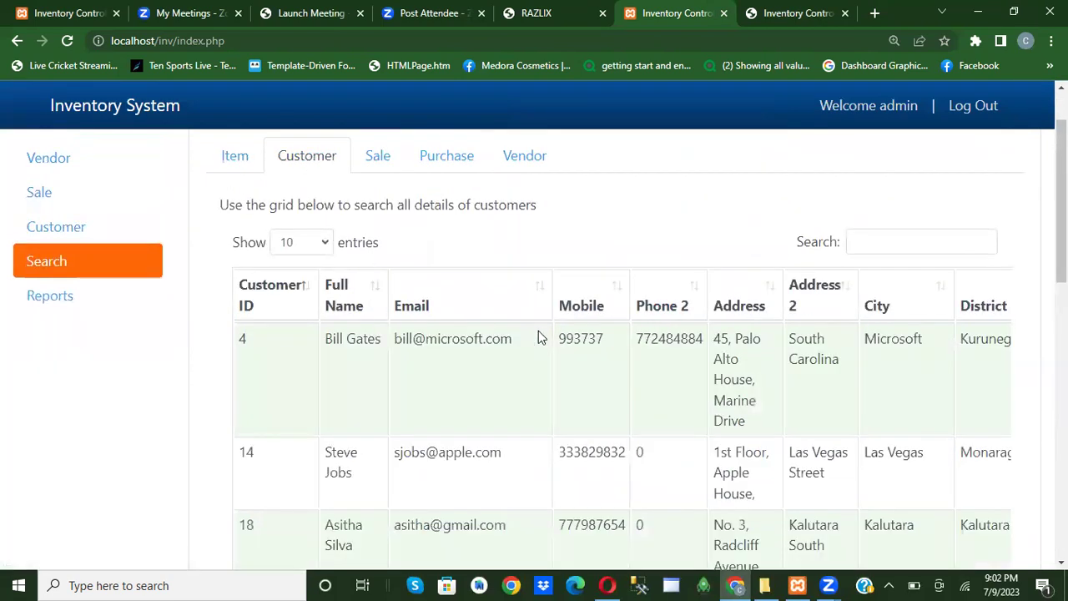
scroll(862, 364, "down", 5)
scroll(859, 363, "up", 4)
scroll(860, 367, "up", 2)
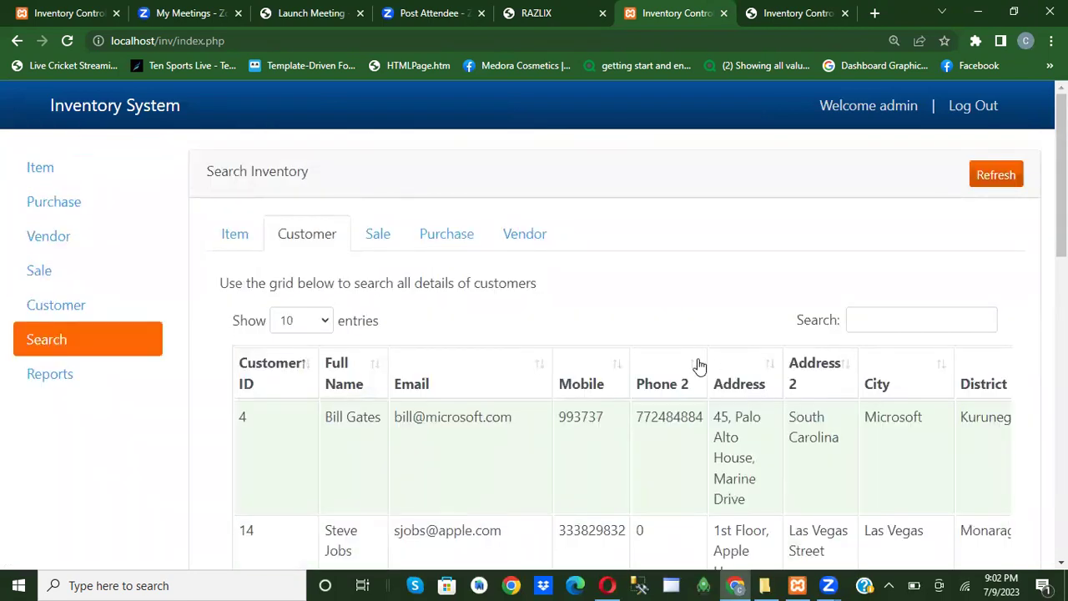
left_click(890, 320)
type("b")
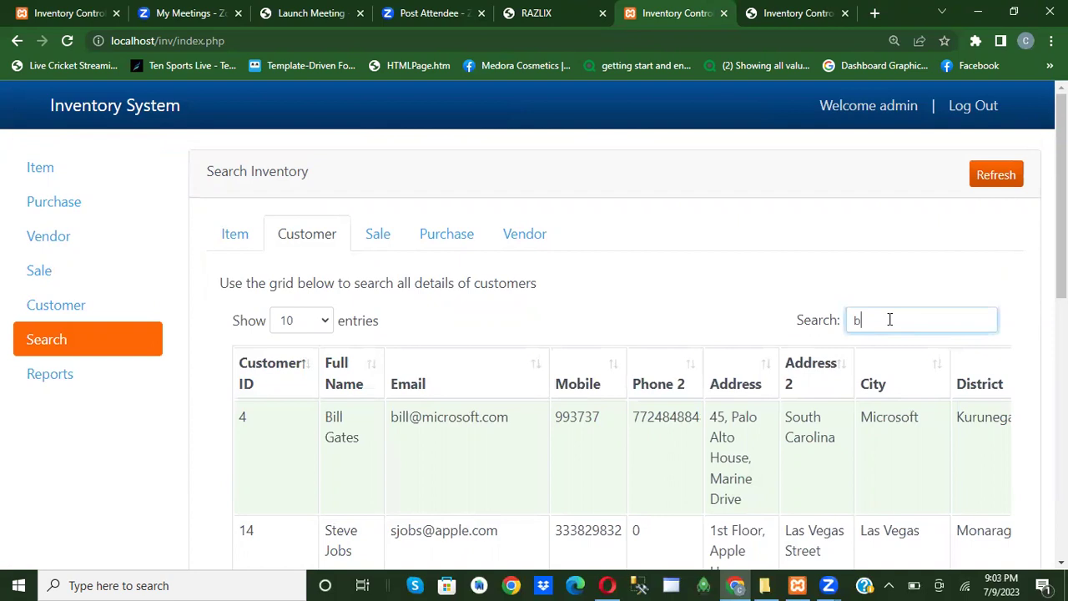
type("ill")
key("BackSpace")
key("BackSpace")
key("BackSpace")
key("BackSpace")
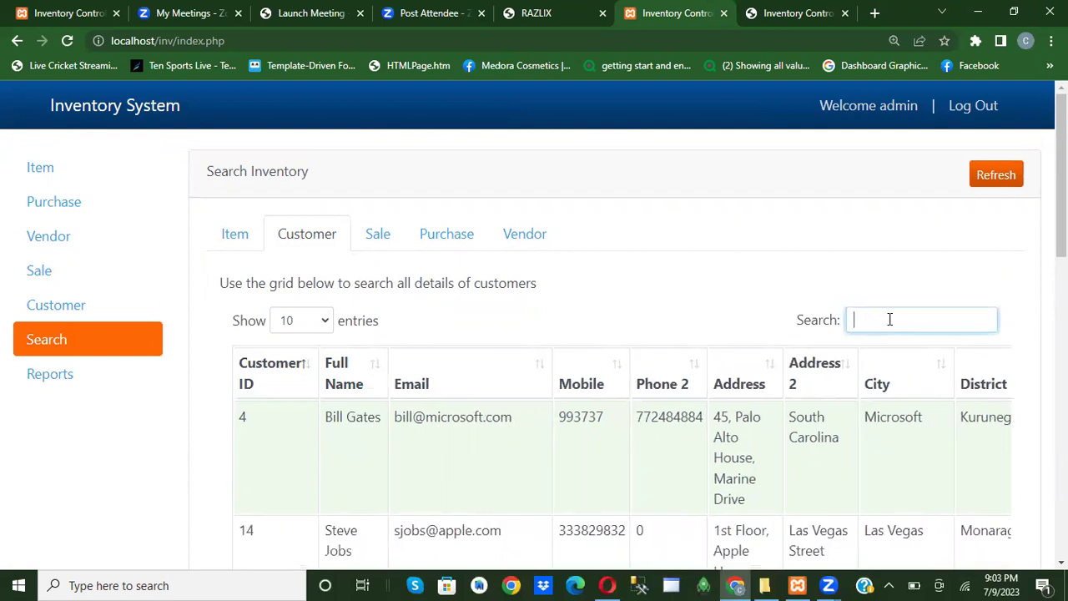
type("993")
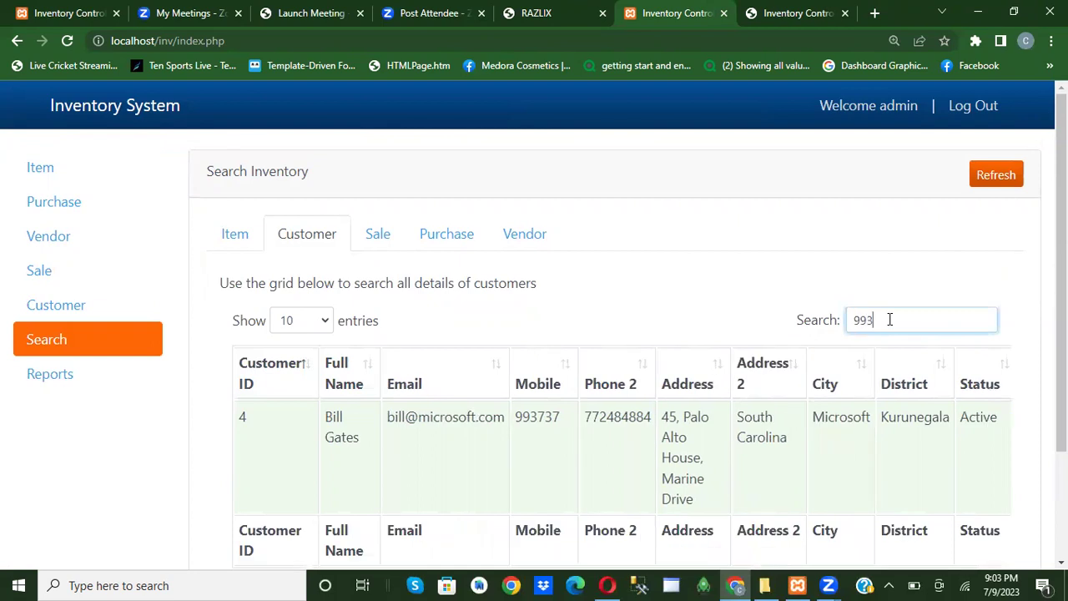
key("BackSpace")
key("BackSpace")
key("BackSpace")
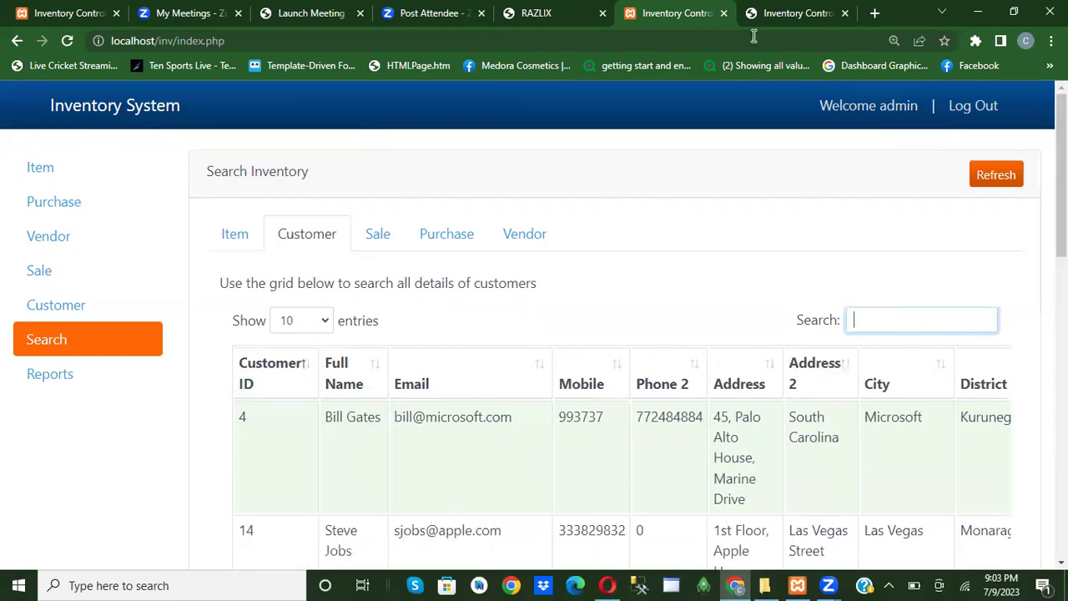
Show 100 customer entries per page and scroll through all 11 customers.
left_click(326, 322)
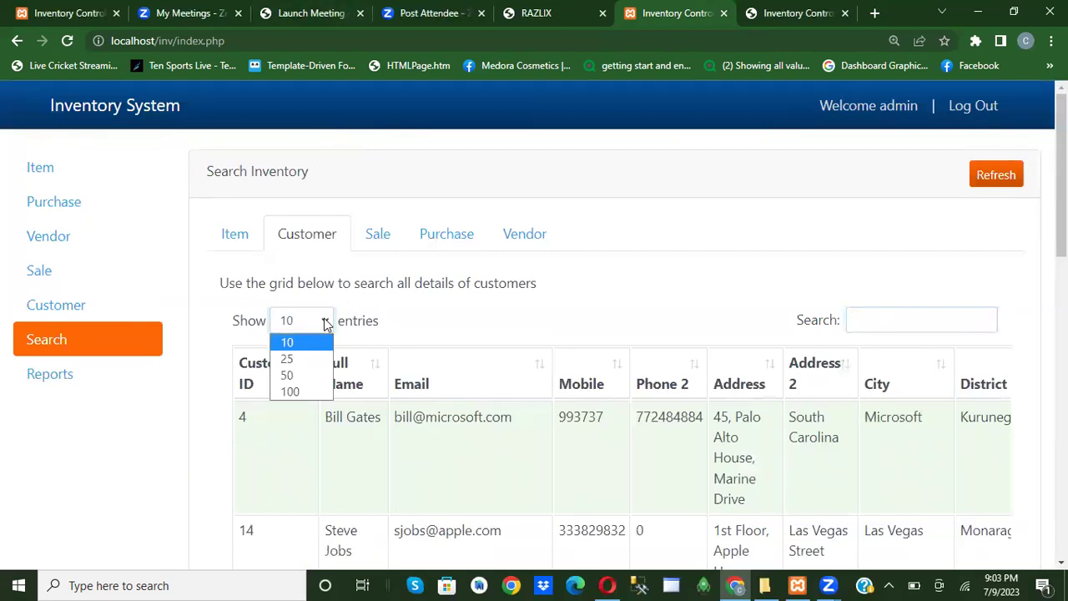
left_click(321, 393)
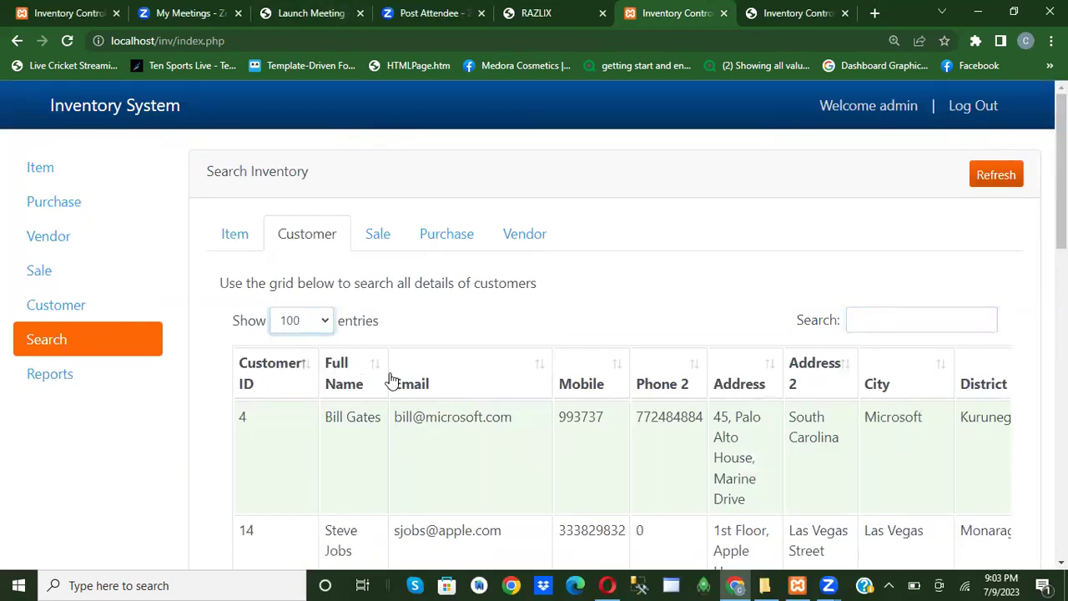
scroll(390, 379, "down", 5)
scroll(390, 379, "down", 5)
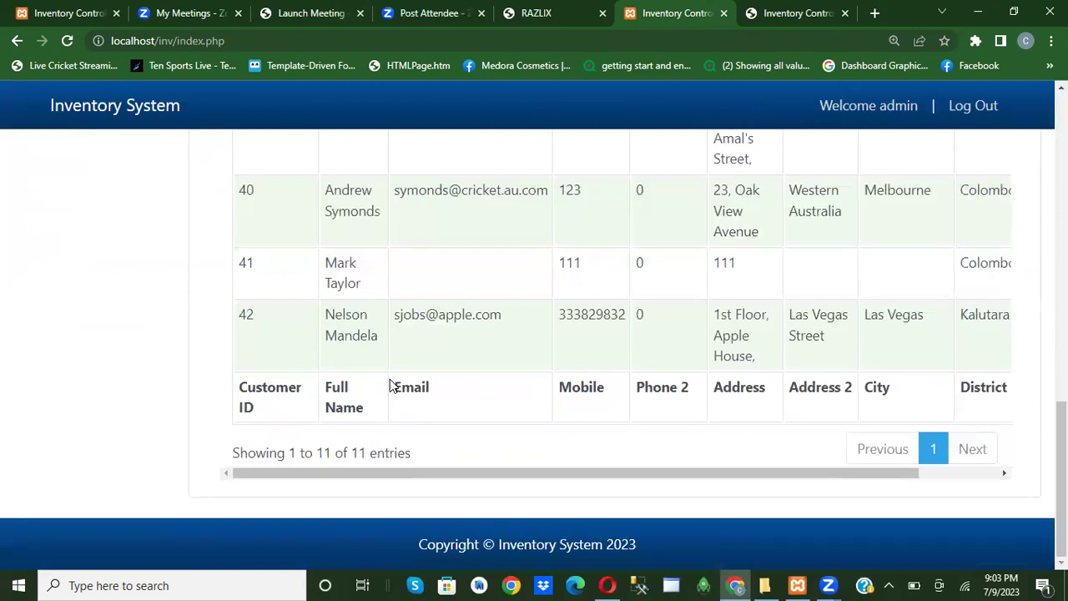
scroll(390, 387, "up", 10)
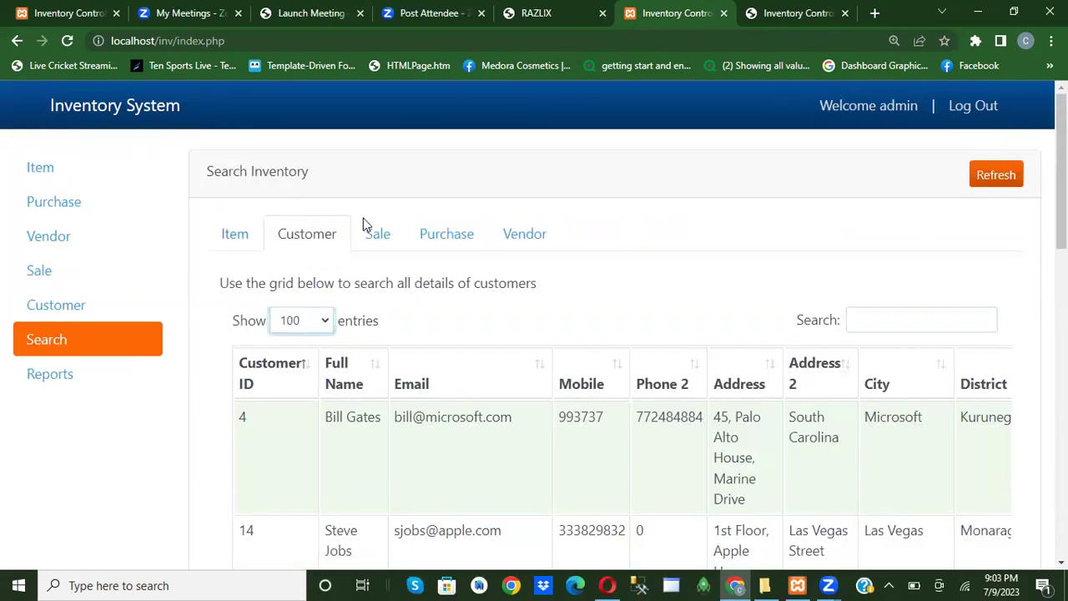
Browse the sale records in the Sale search tab.
left_click(384, 237)
scroll(487, 346, "down", 3)
scroll(470, 349, "up", 3)
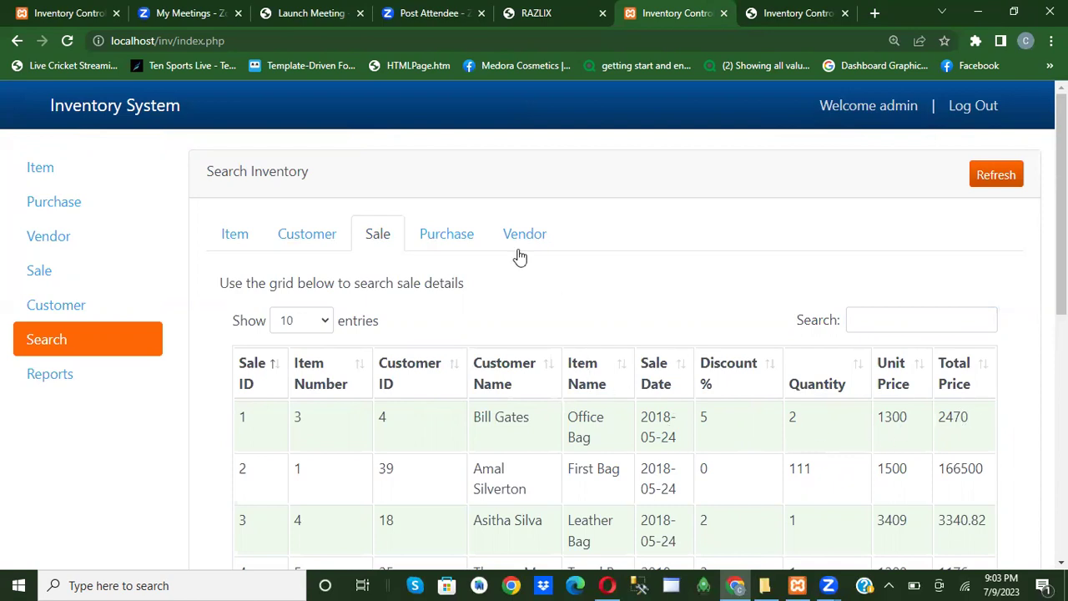
Sort the purchase records by Purchase ID, Item Number, Purchase Date and Item Name.
left_click(452, 240)
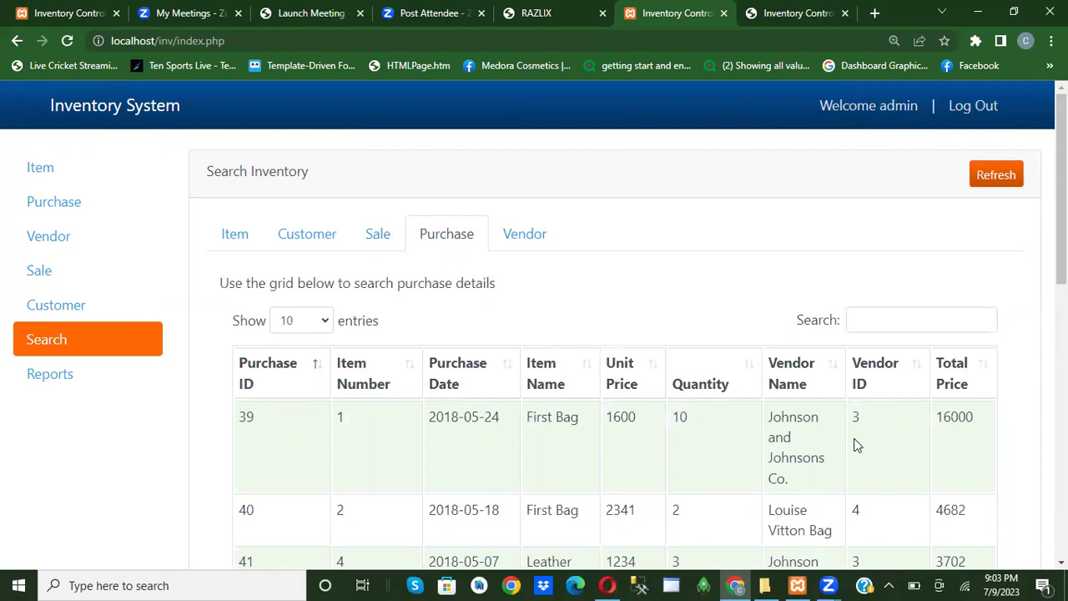
left_click(895, 317)
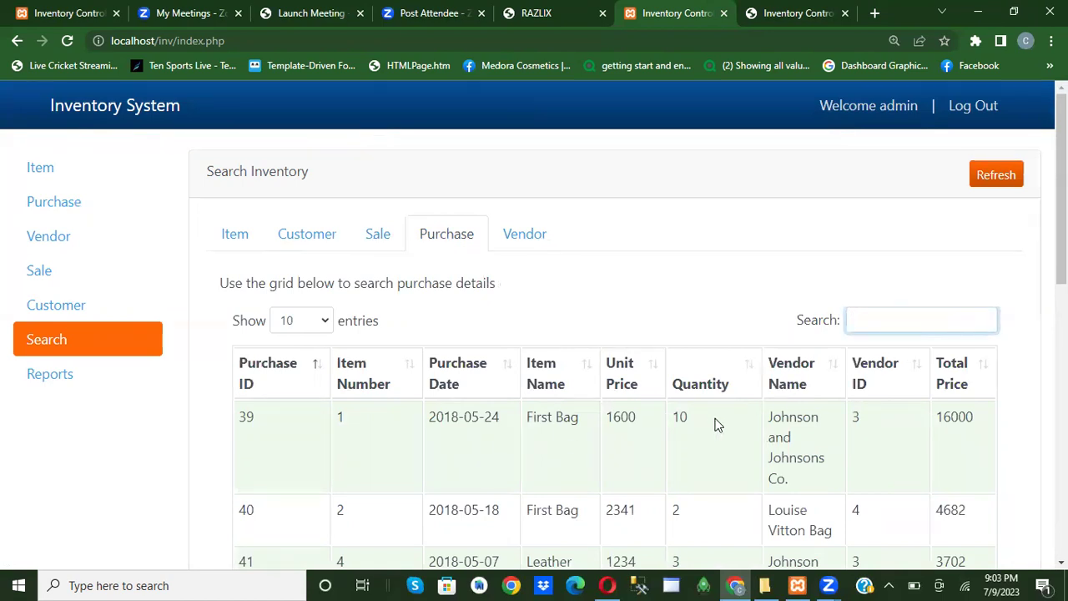
left_click(258, 371)
left_click(355, 377)
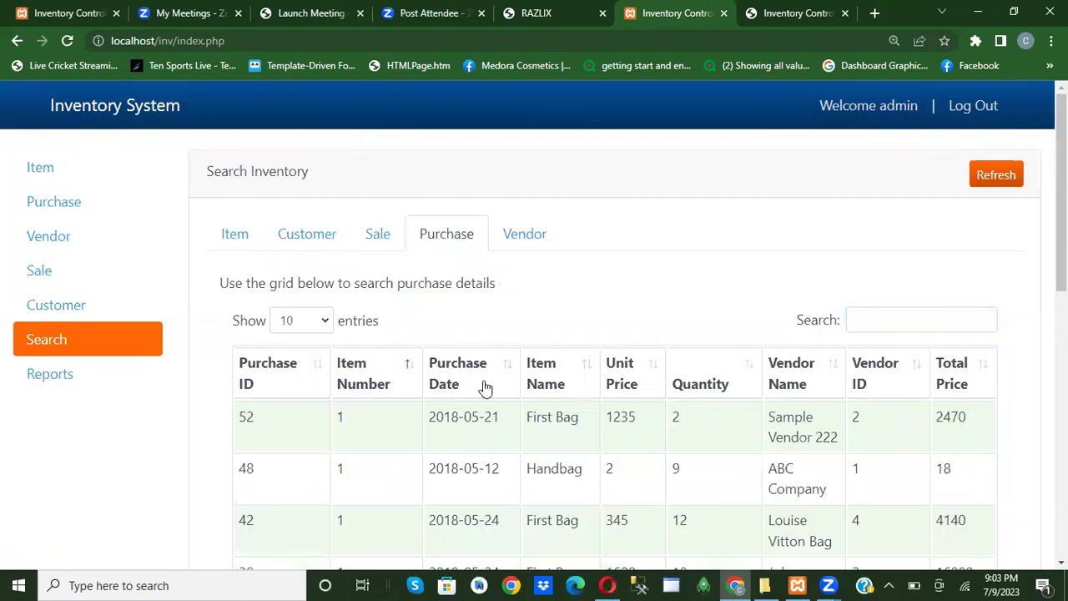
left_click(484, 387)
left_click(566, 386)
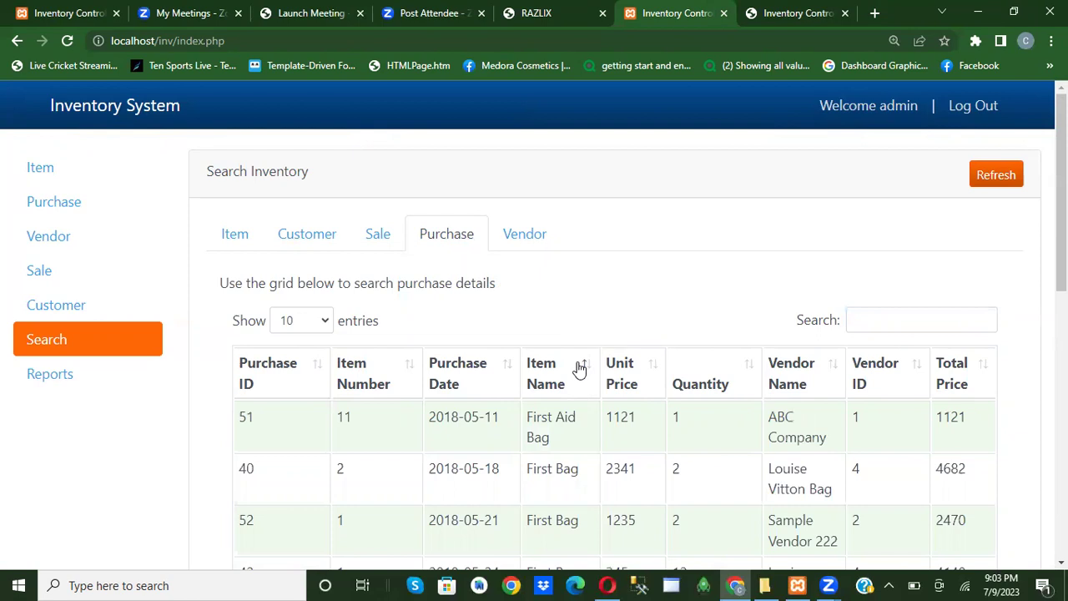
Review the vendor records, then return to the empty Item Details form.
left_click(517, 241)
scroll(573, 332, "down", 6)
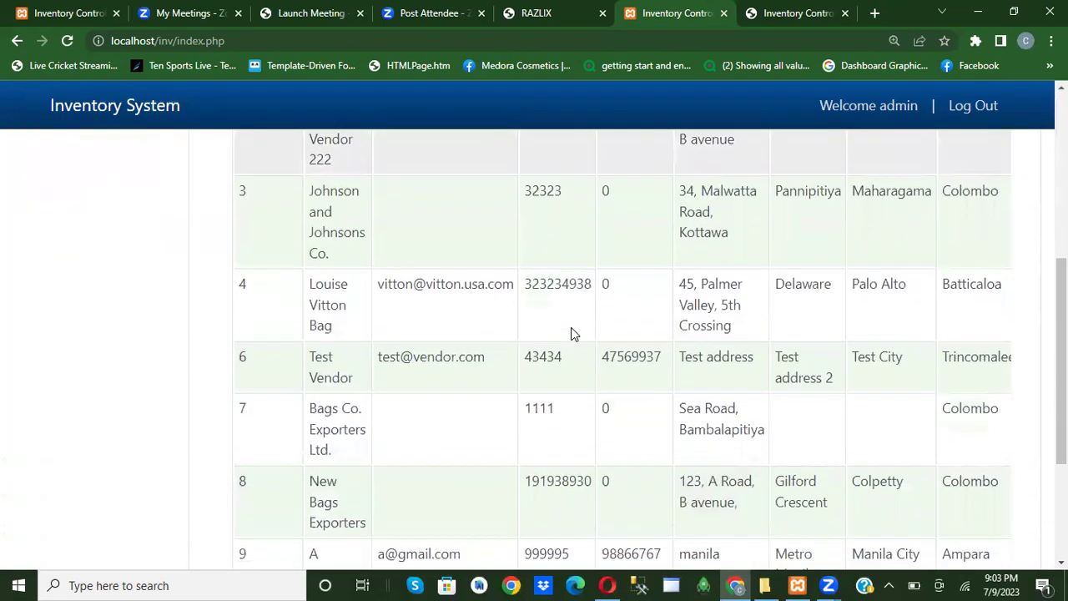
scroll(574, 338, "up", 6)
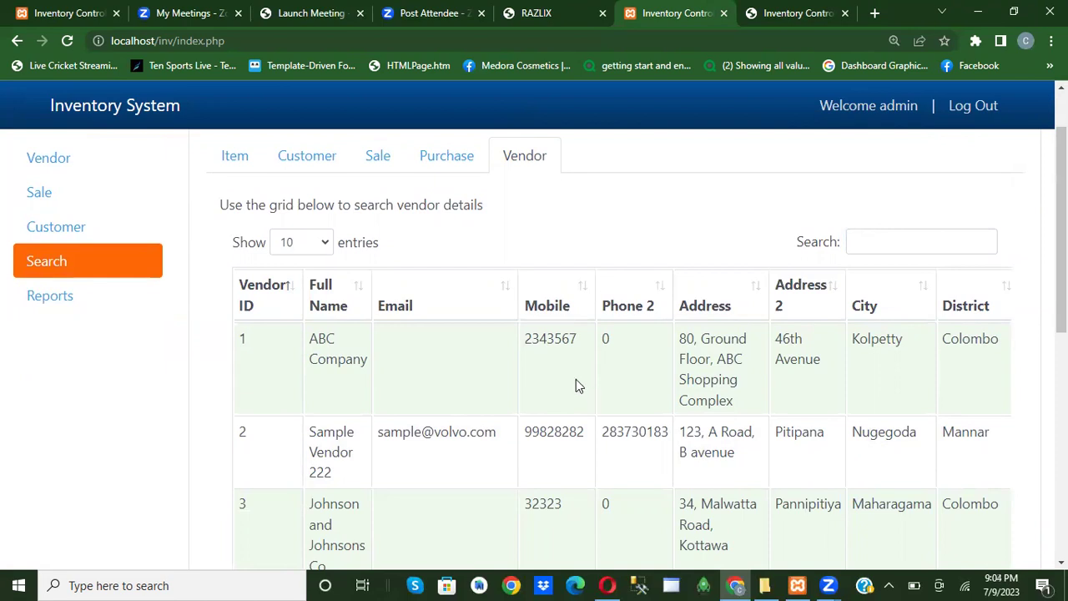
scroll(318, 352, "up", 1)
left_click(55, 169)
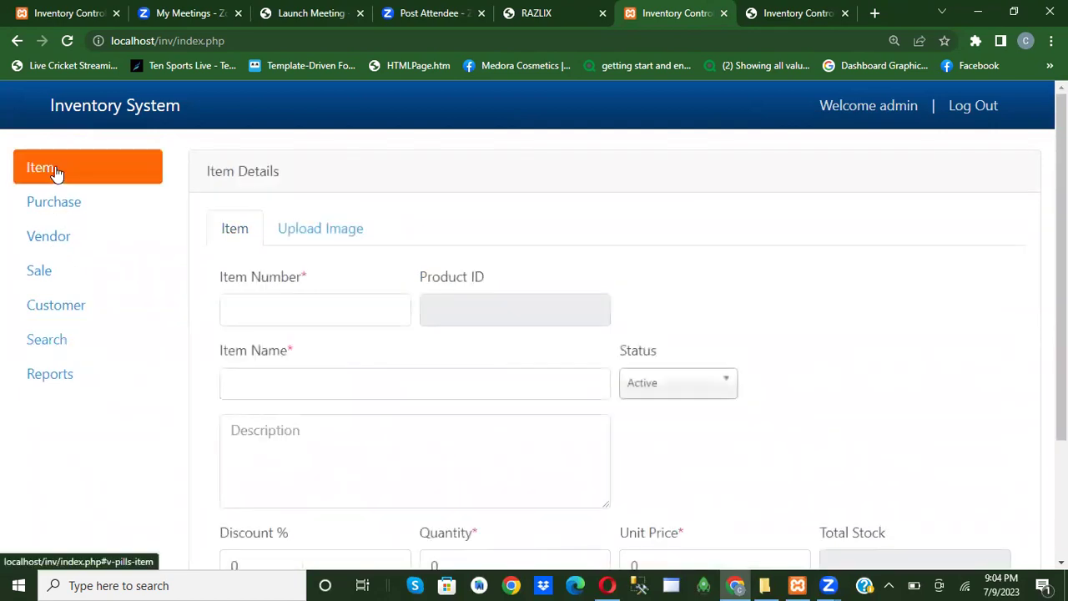
Enter item number A102, name 'MY NEW BAG' and description 'IT IS BEUTIFUL BAG'.
left_click(256, 315)
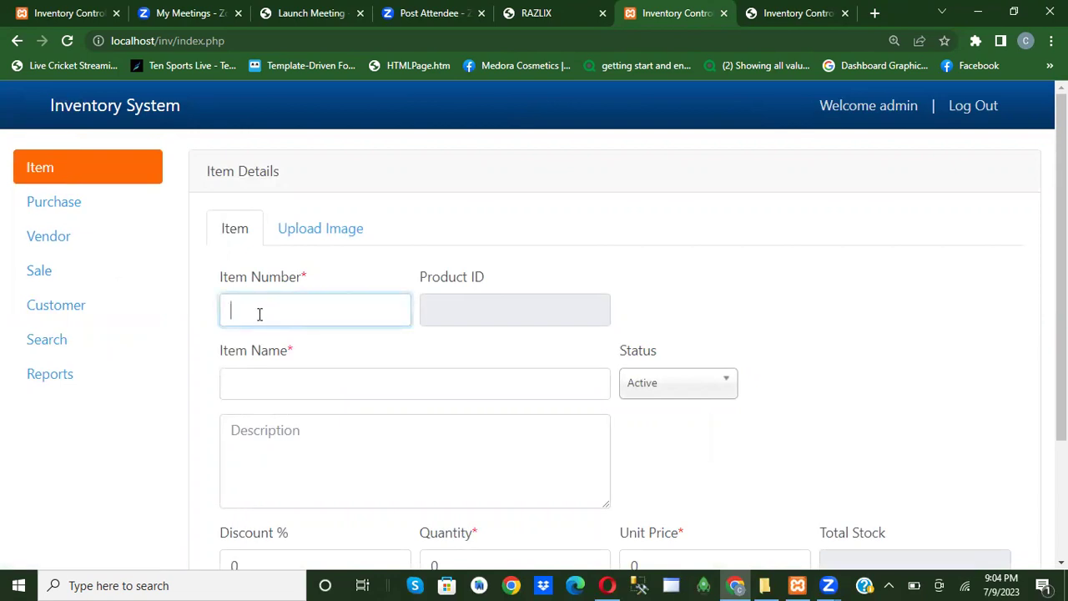
type("A102")
mouse_move(468, 309)
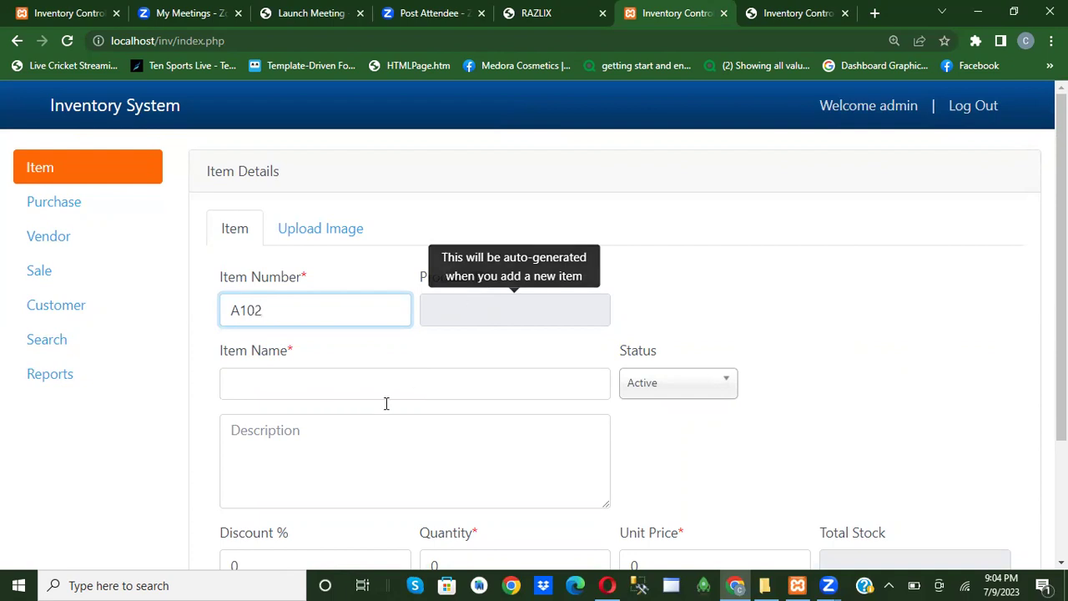
left_click(306, 382)
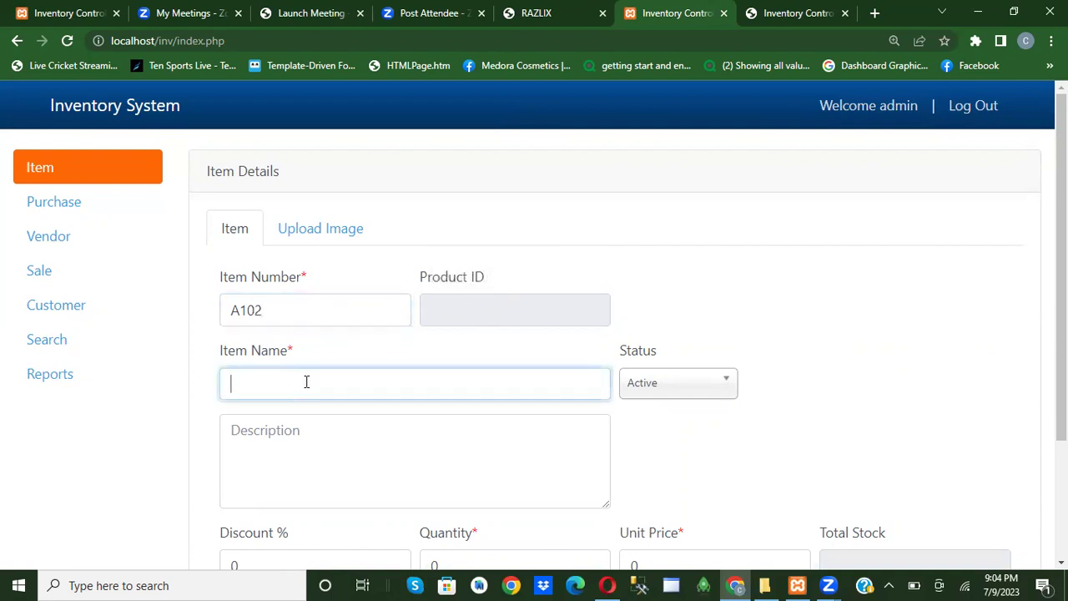
type("MY NEW BAG")
left_click(290, 432)
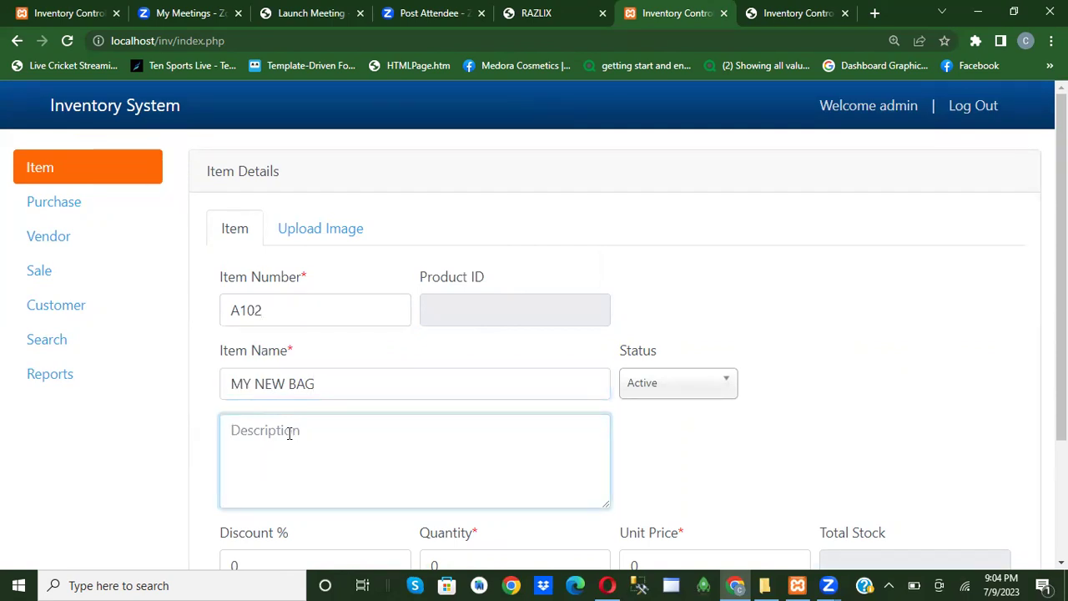
type("IT IS BE")
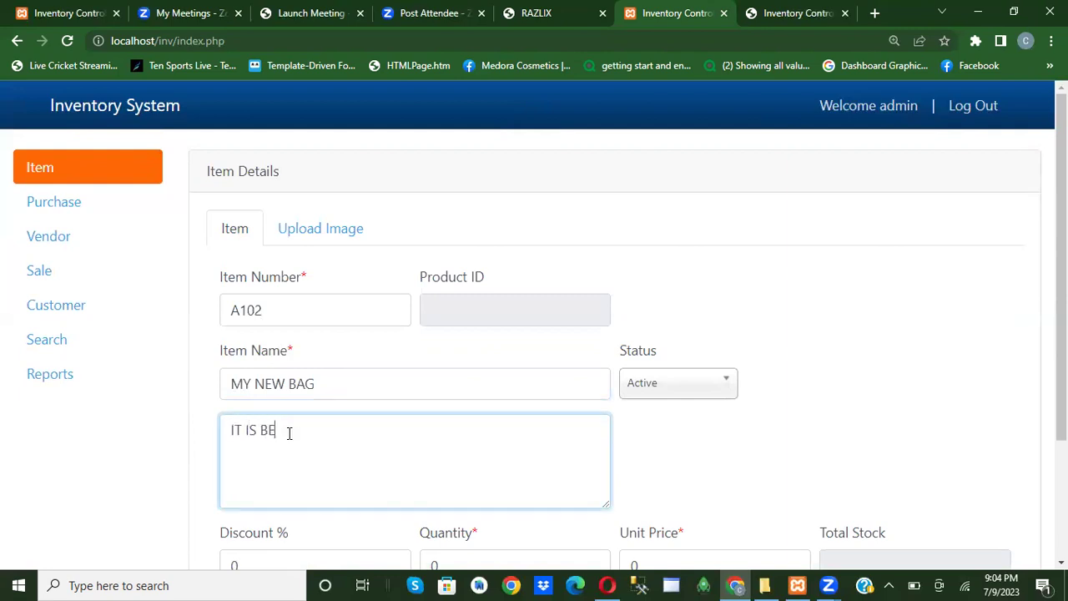
type("UTIFUL BAG")
Set discount 5, quantity 78 and unit price 150, then add the item to the database.
scroll(329, 474, "down", 2)
left_click(261, 402)
key("BackSpace")
type("5")
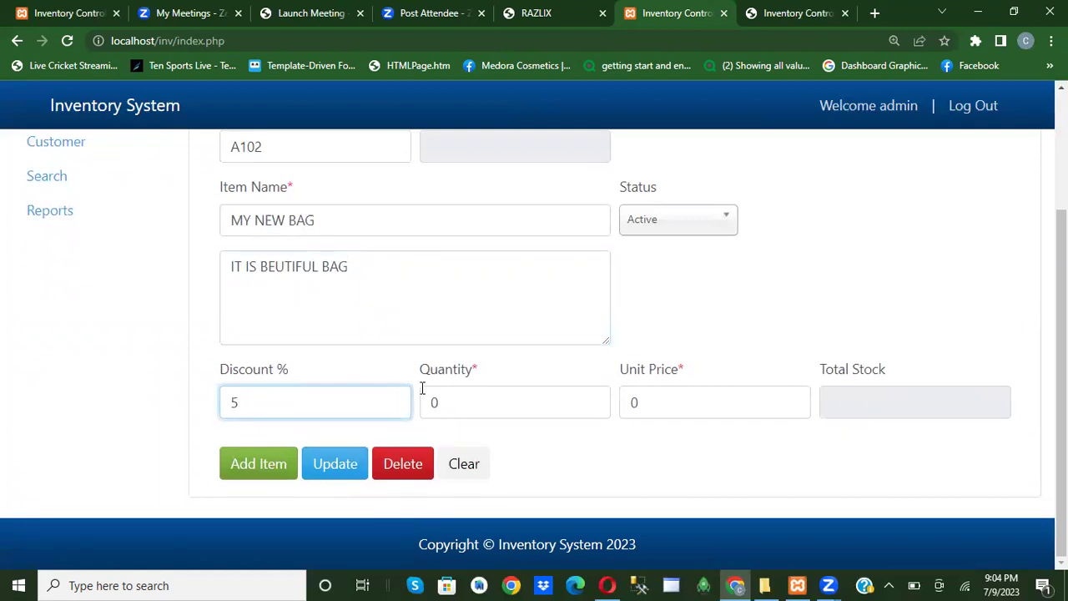
double_click(433, 403)
type("78")
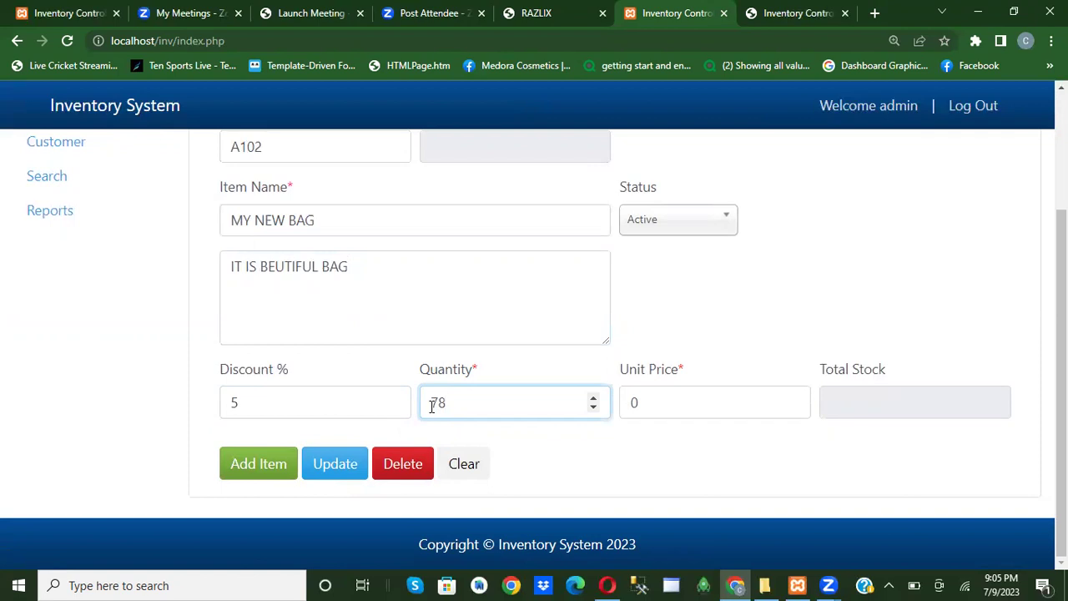
left_click(667, 390)
key("BackSpace")
type("150")
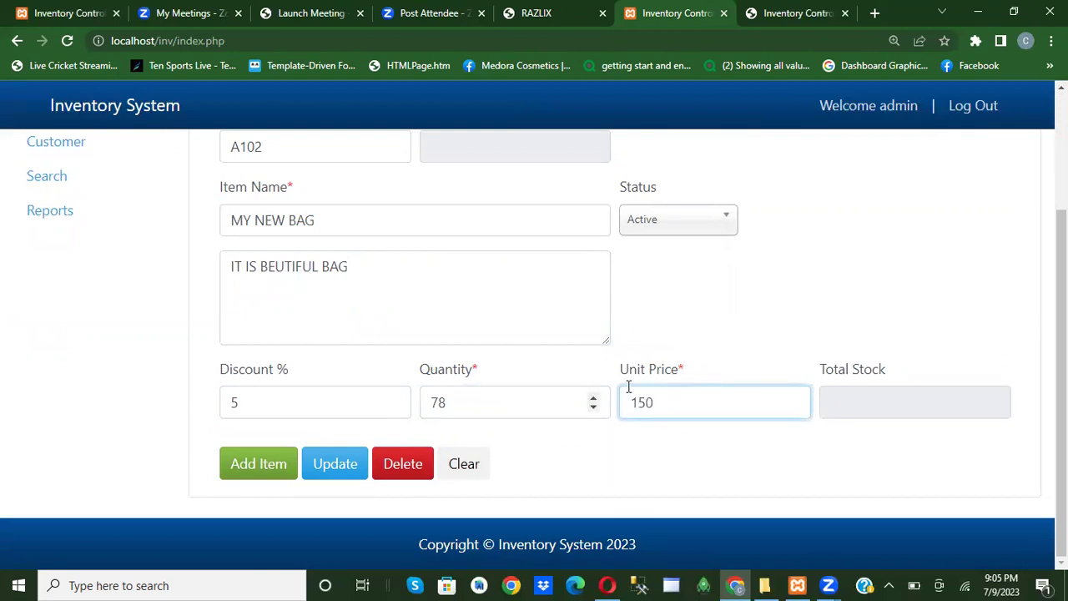
left_click(261, 468)
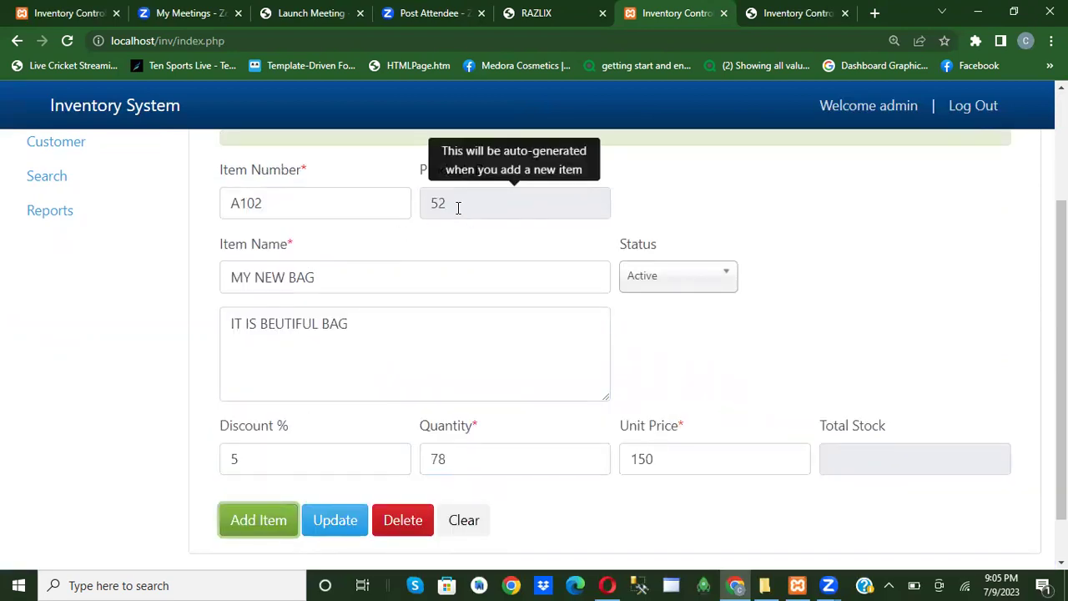
scroll(422, 288, "up", 1)
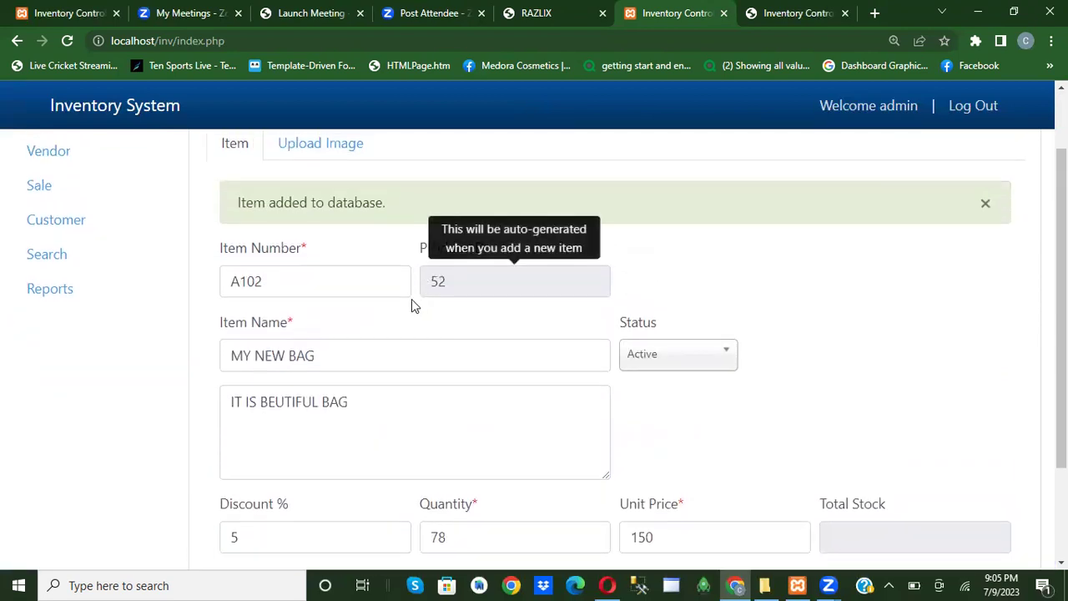
Upload img-01.jpg as the image for item A102 on the Upload Image tab.
left_click(324, 152)
left_click(296, 316)
type("A1")
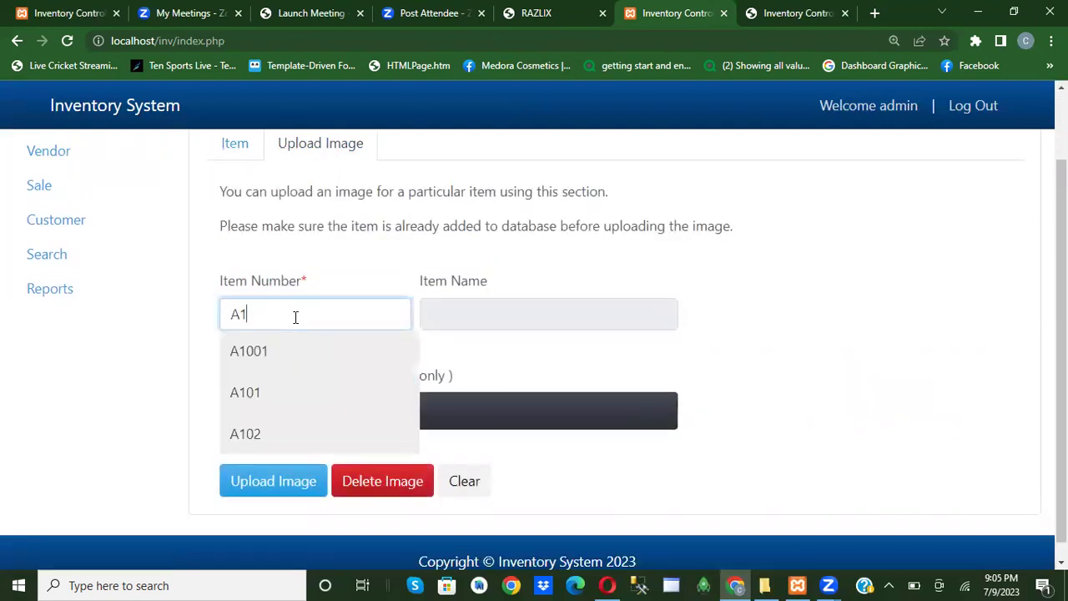
type("02")
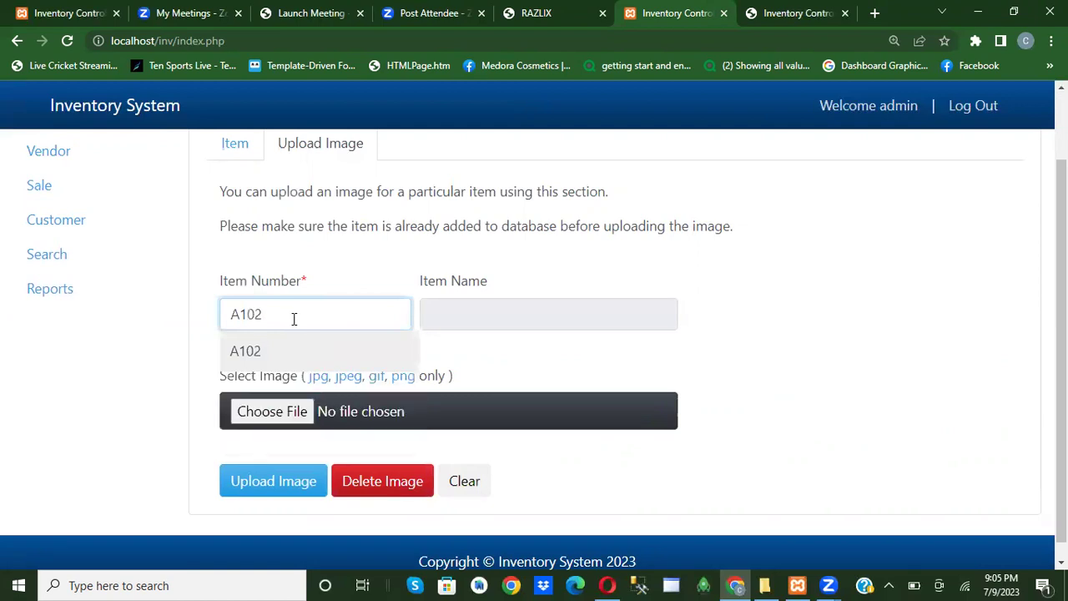
left_click(244, 354)
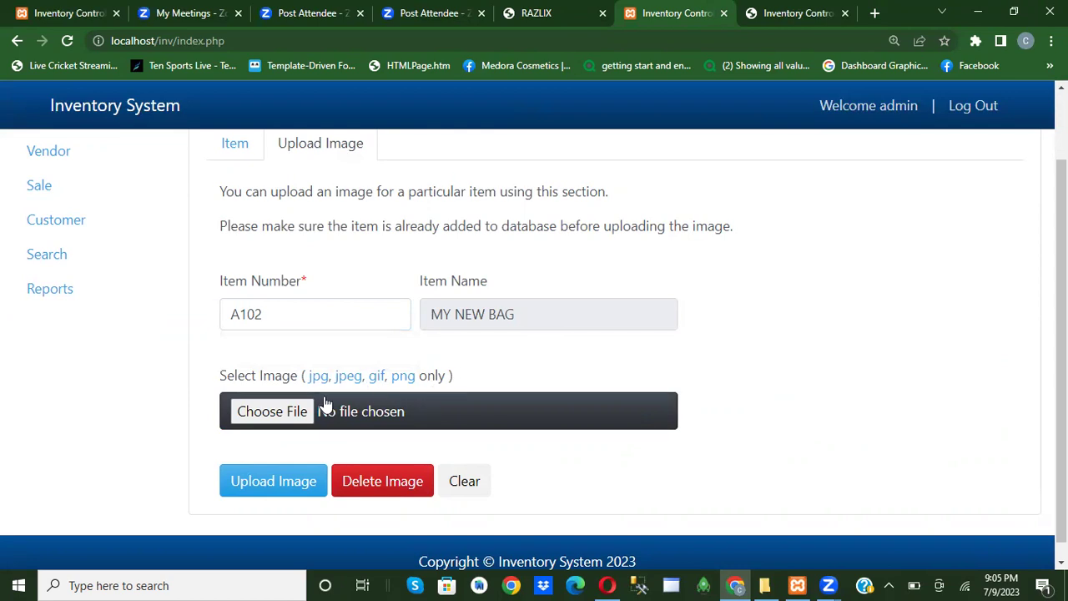
left_click(267, 415)
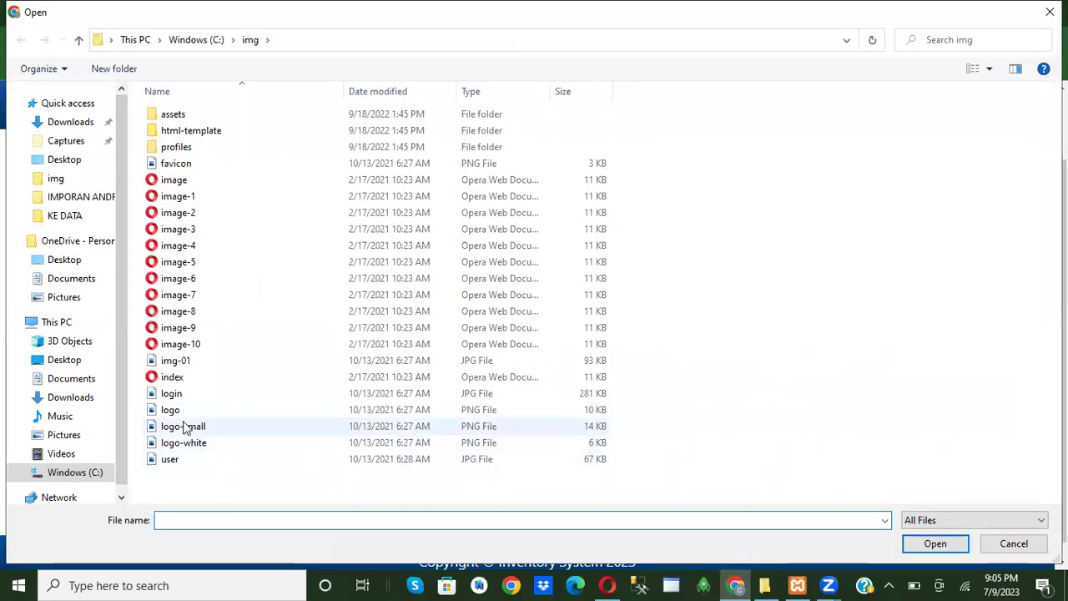
left_click(183, 360)
left_click(928, 543)
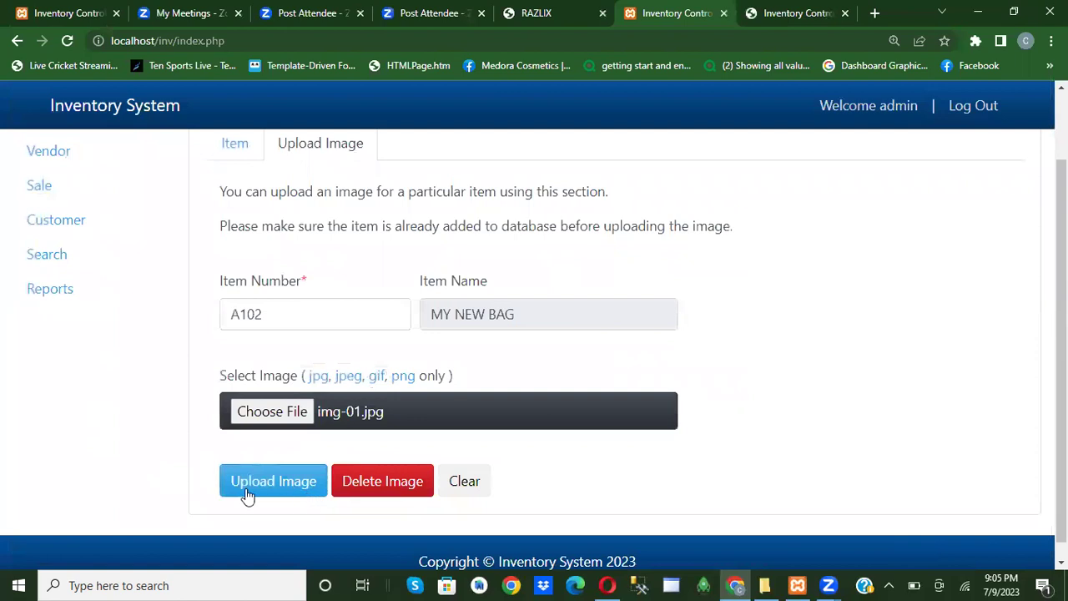
left_click(291, 491)
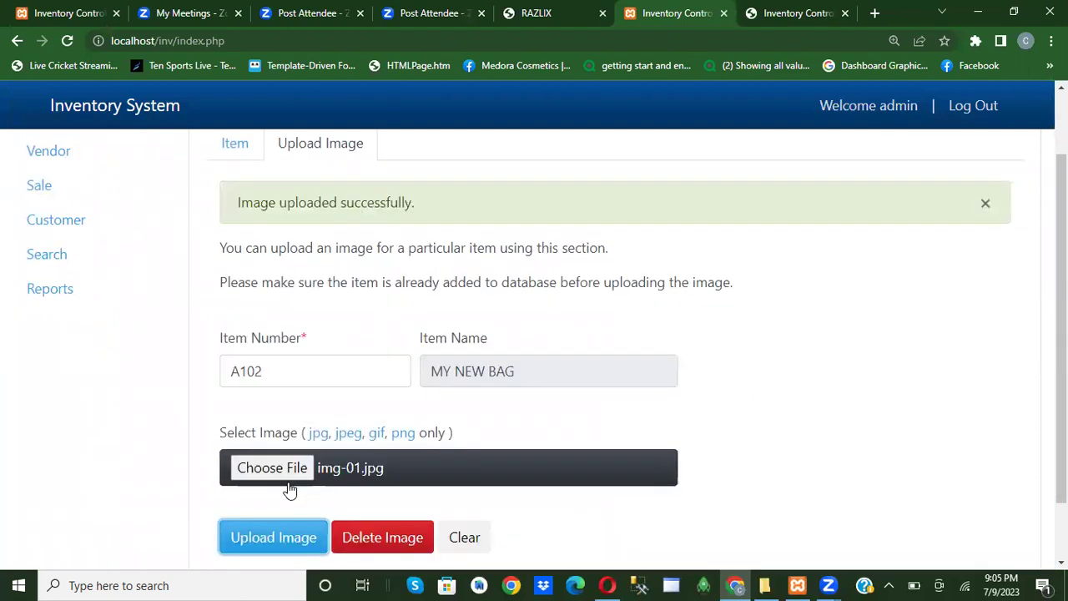
scroll(306, 334, "up", 1)
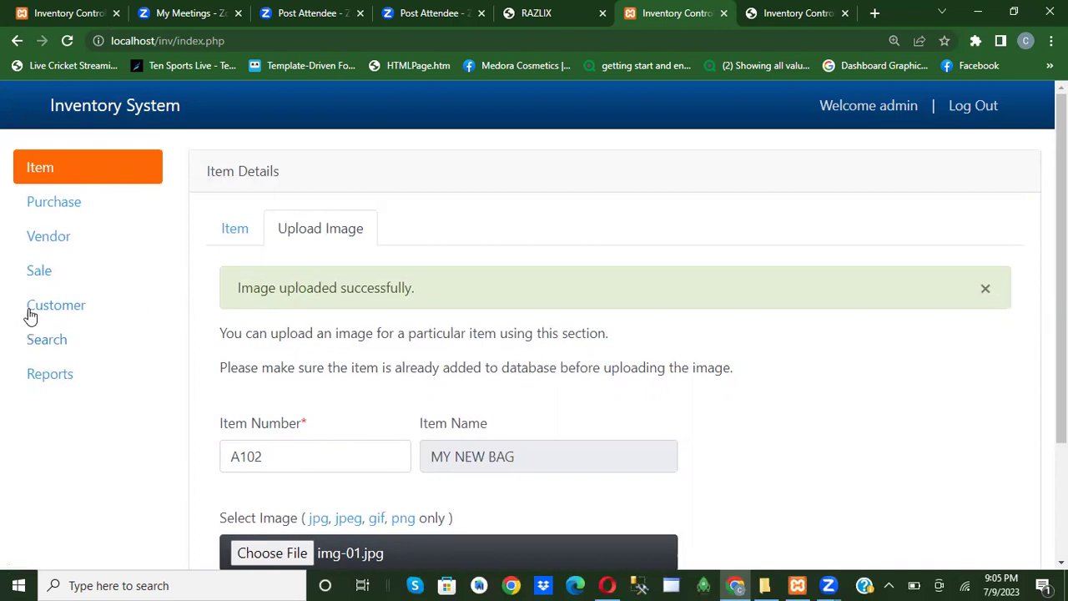
Start a purchase for item A102 from vendor Johnson and Johnsons Co.
left_click(54, 203)
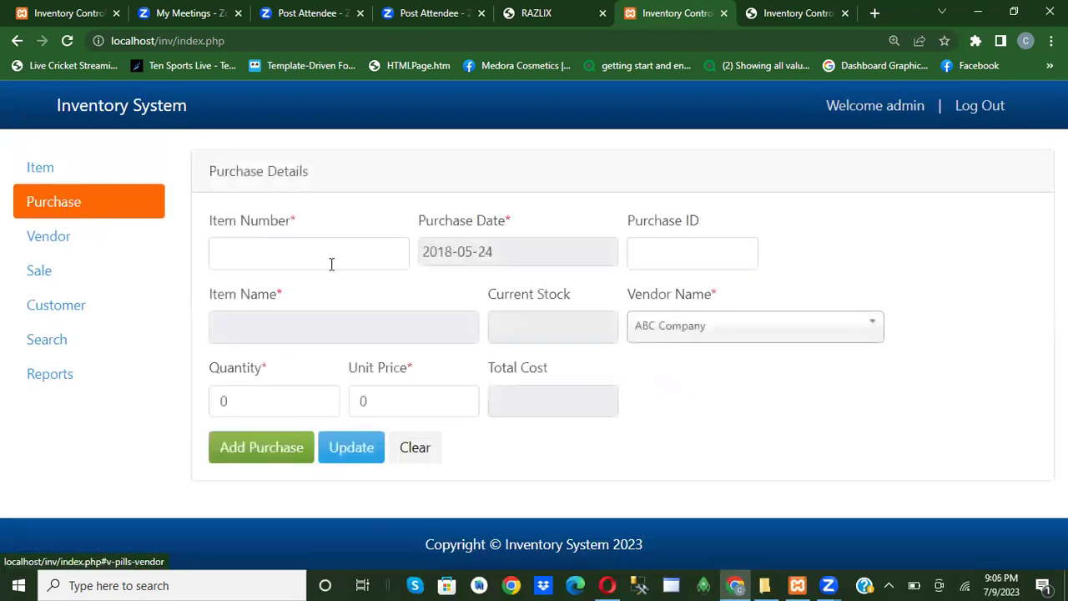
left_click(299, 250)
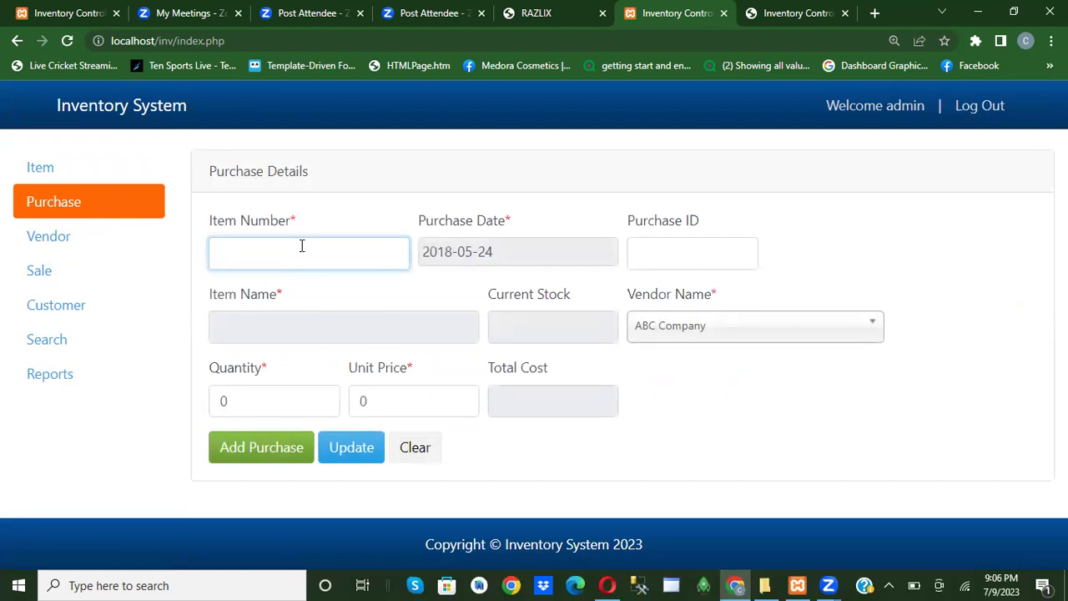
type("A10")
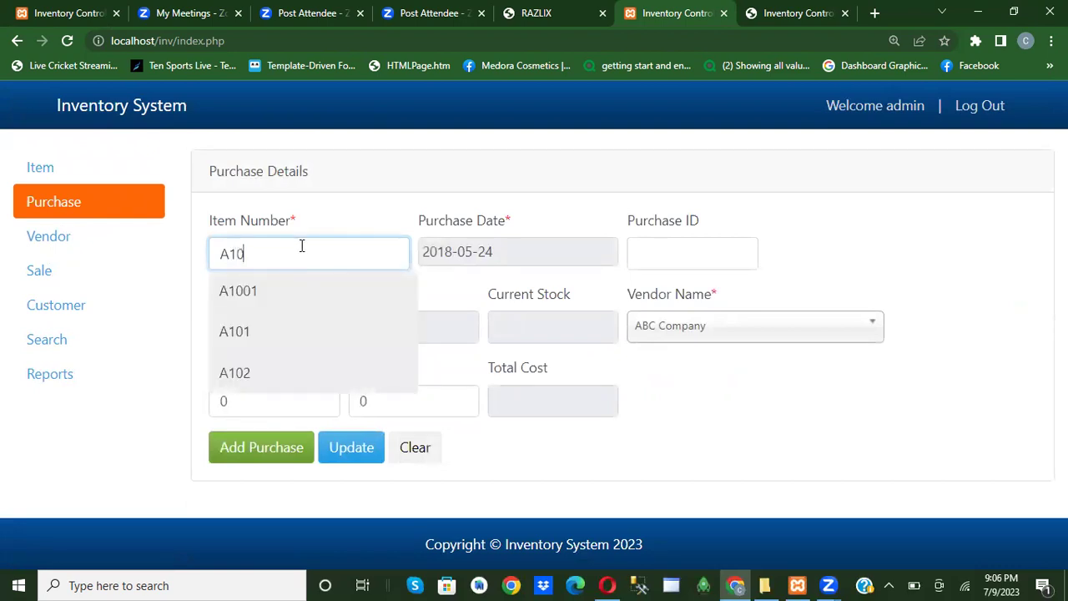
type("2")
left_click(250, 294)
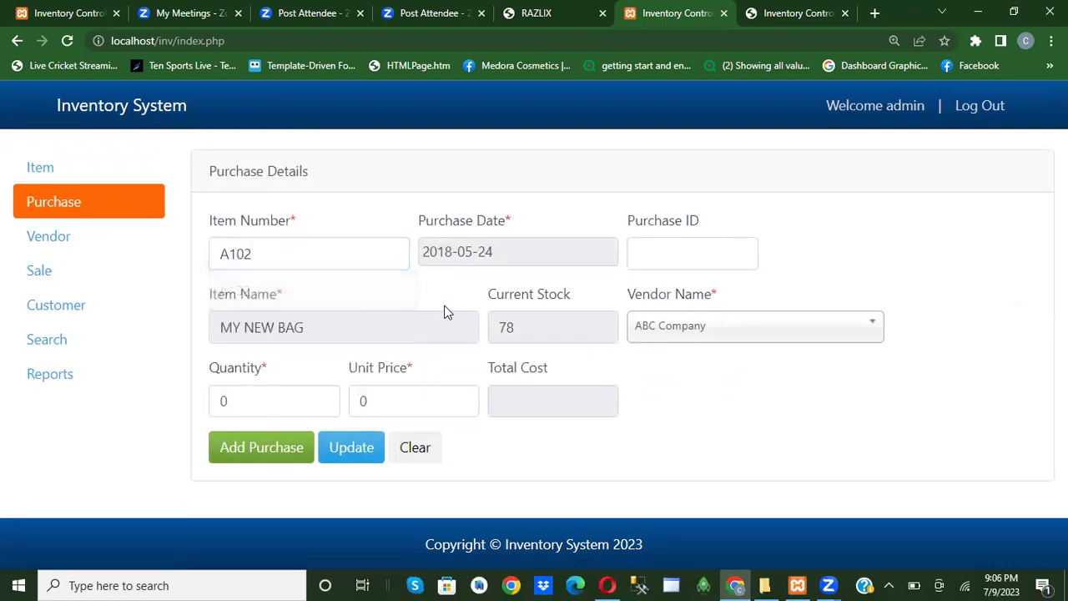
mouse_move(305, 334)
left_click(751, 326)
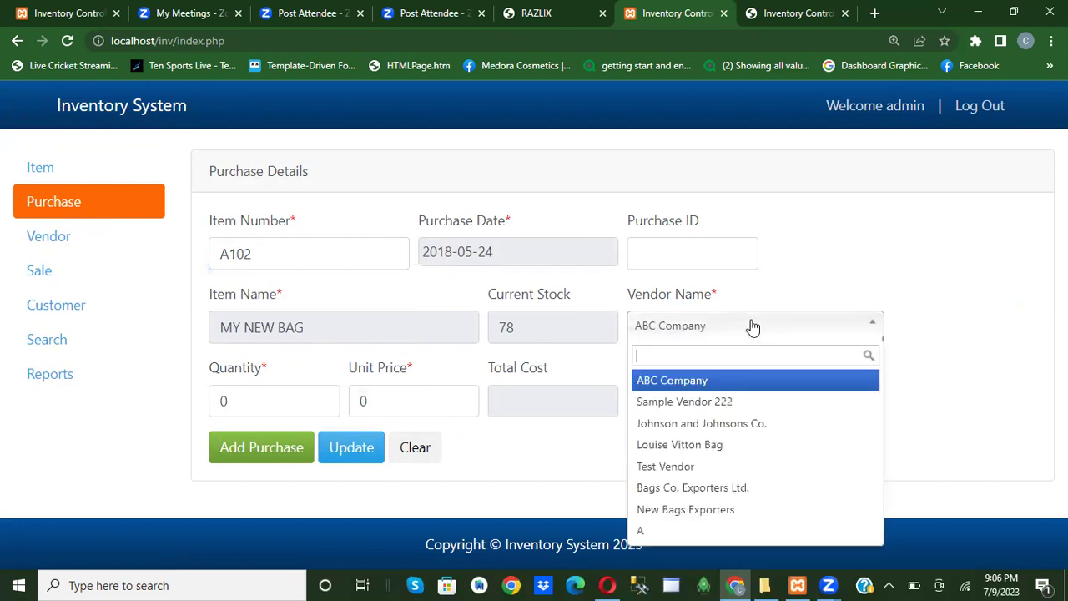
left_click(748, 428)
Set purchase quantity 10 and unit price 102, then save the purchase.
left_click(241, 399)
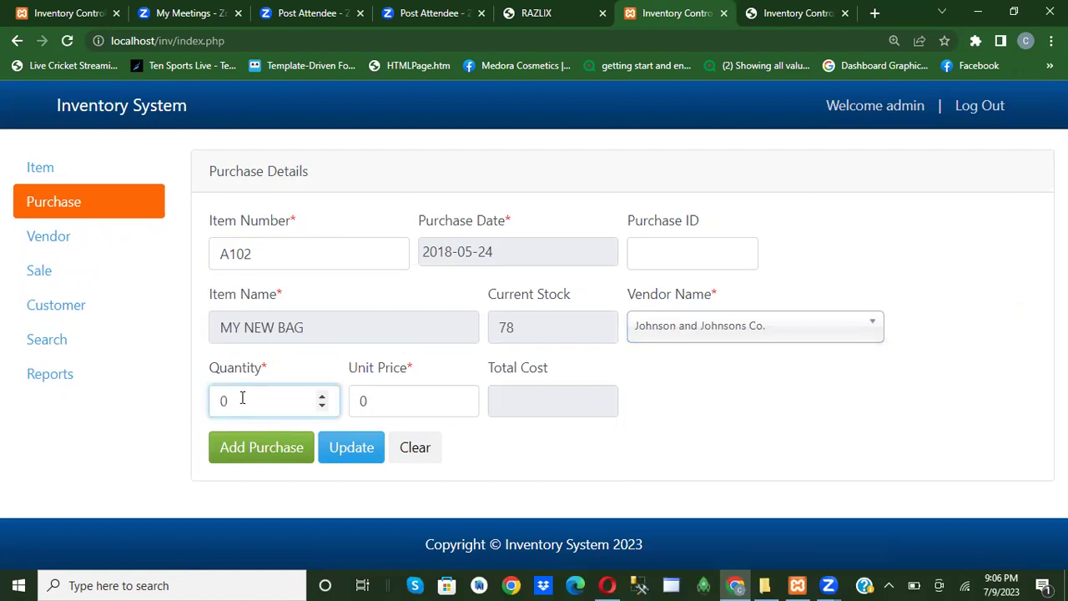
key("BackSpace")
type("10")
left_click(413, 404)
key("BackSpace")
type("102")
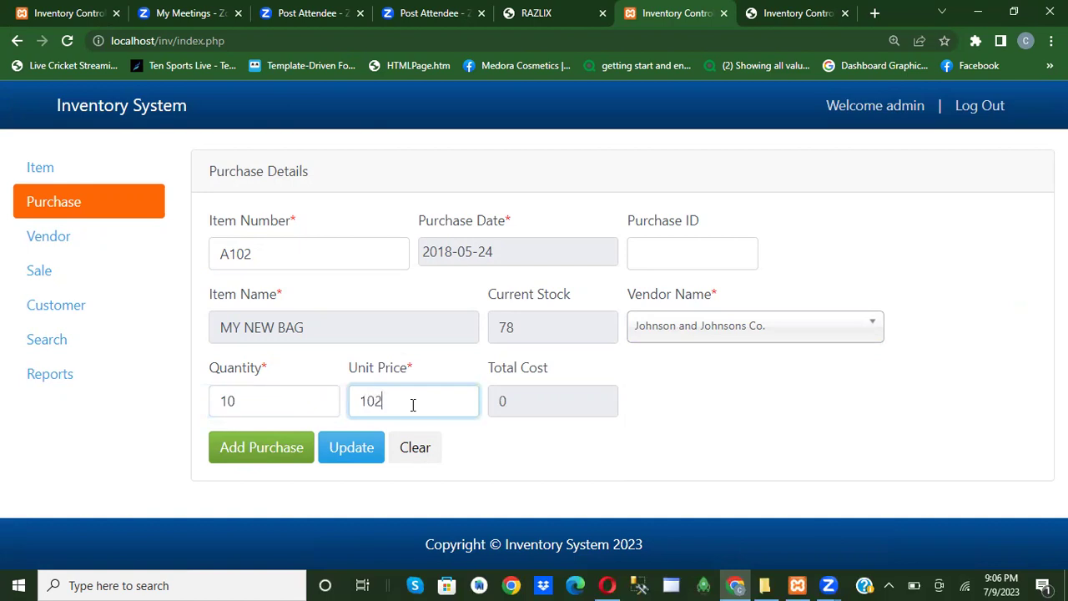
left_click(243, 448)
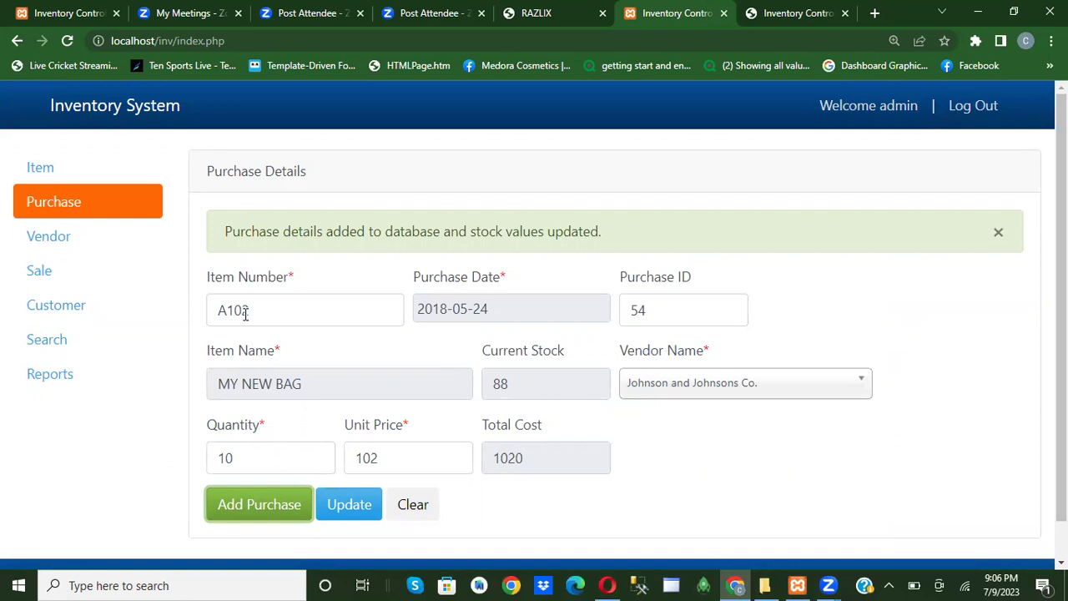
Start a sale for item A102 and pick the customer from the ID suggestions.
left_click(43, 279)
left_click(307, 254)
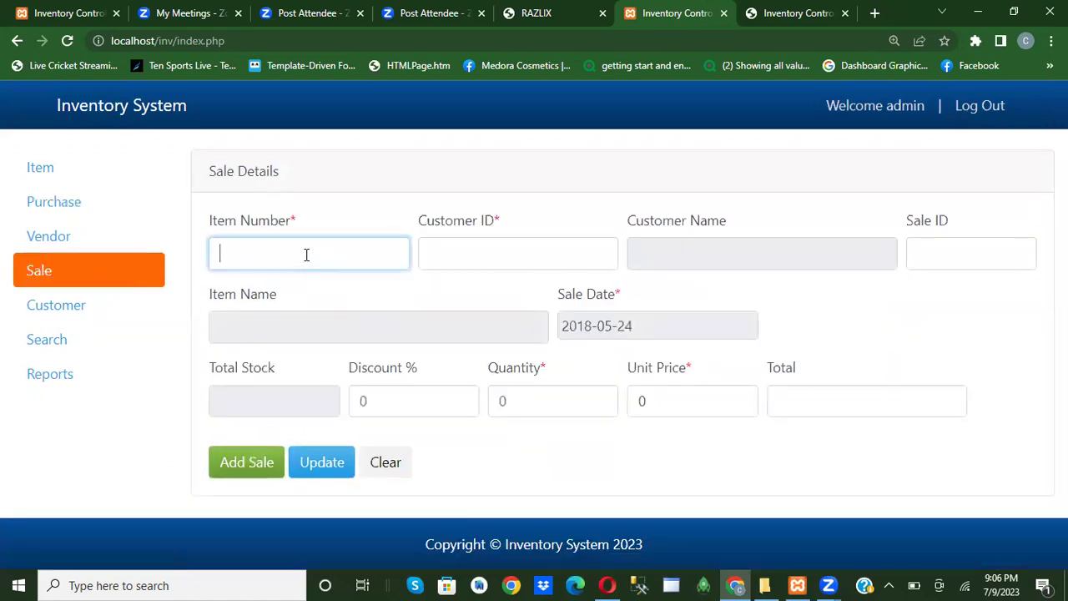
type("A102")
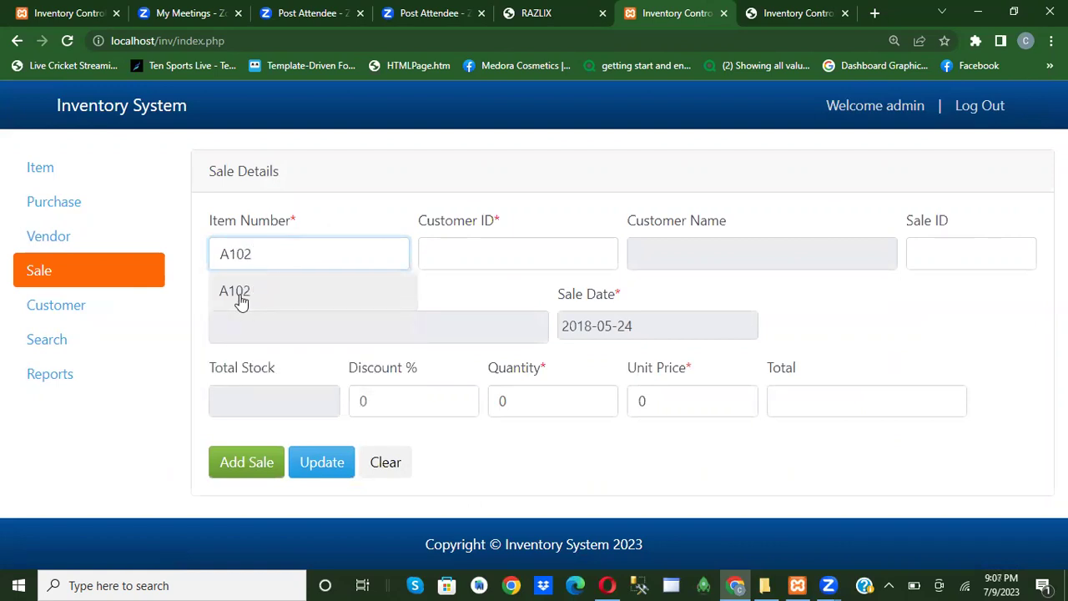
left_click(238, 294)
left_click(452, 254)
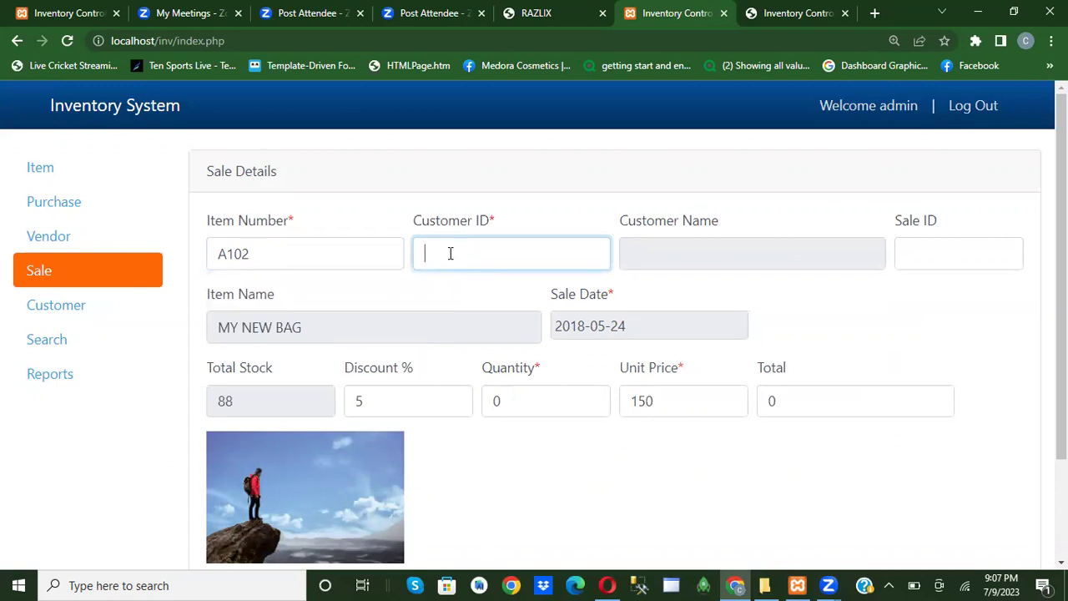
type("1")
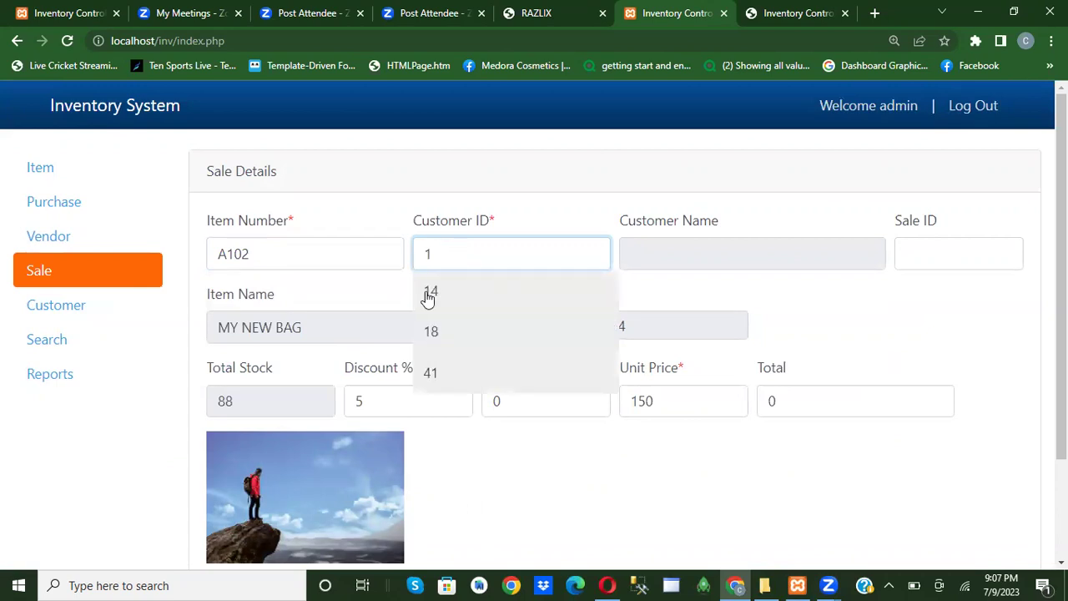
left_click(431, 290)
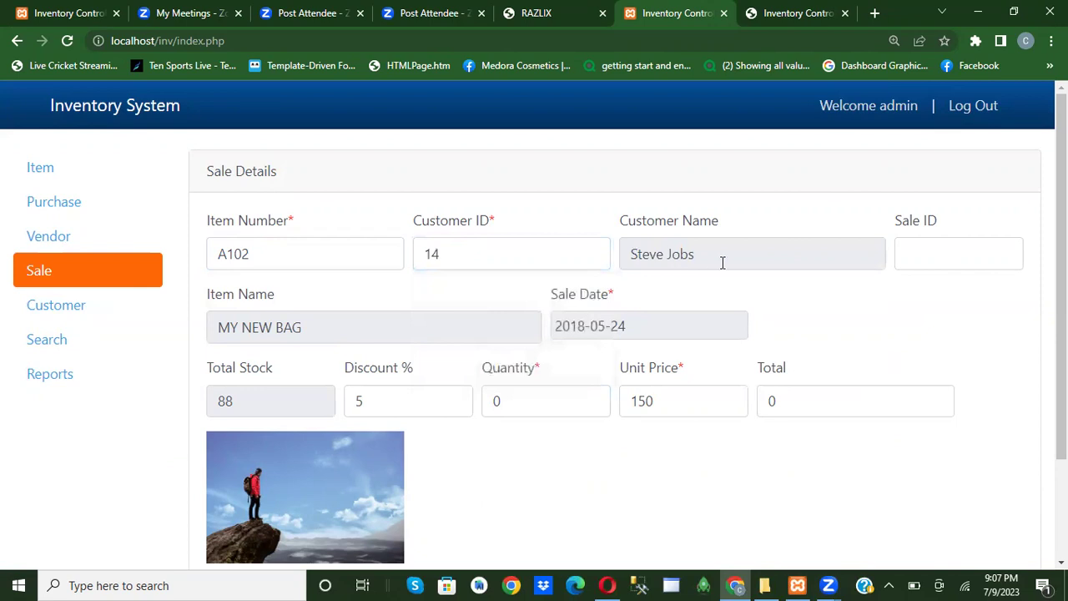
mouse_move(927, 248)
Set sale quantity 3, calculate the 427.5 total and save the sale.
scroll(234, 403, "down", 1)
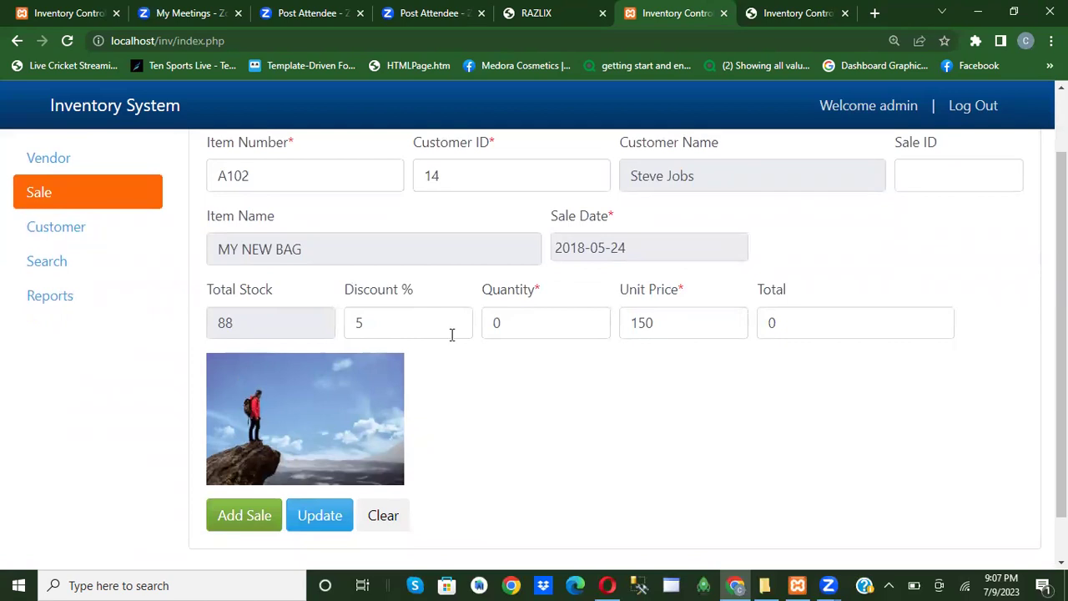
left_click(512, 327)
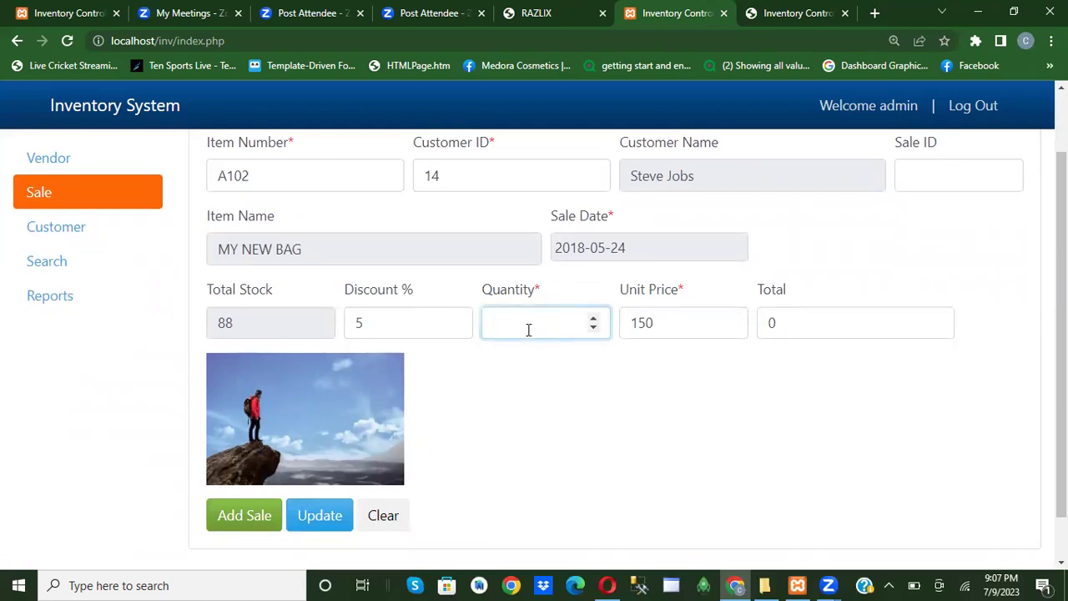
type("3")
left_click(804, 323)
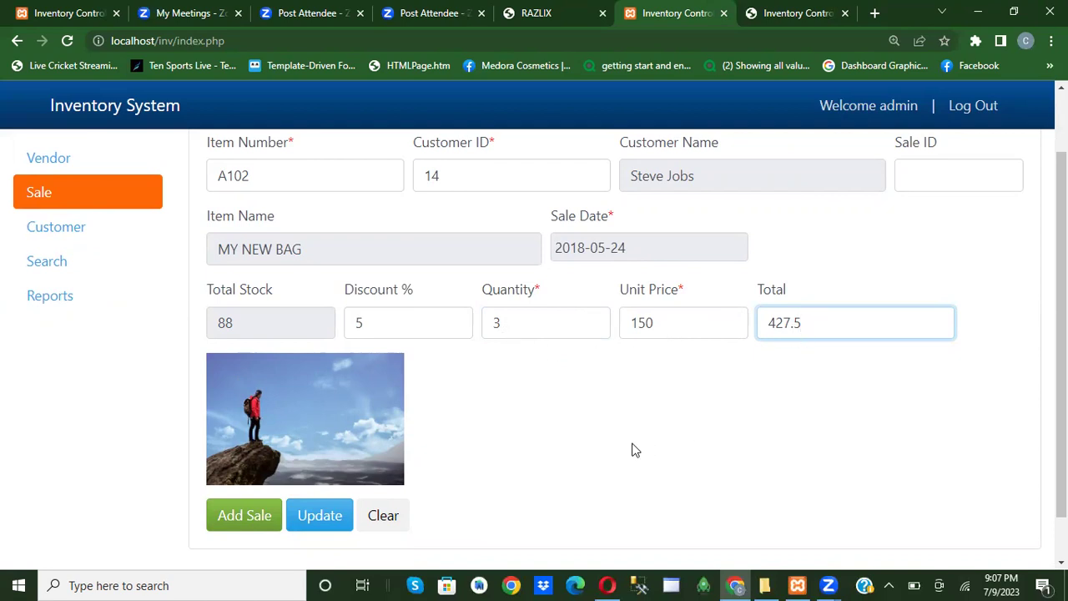
scroll(632, 451, "down", 1)
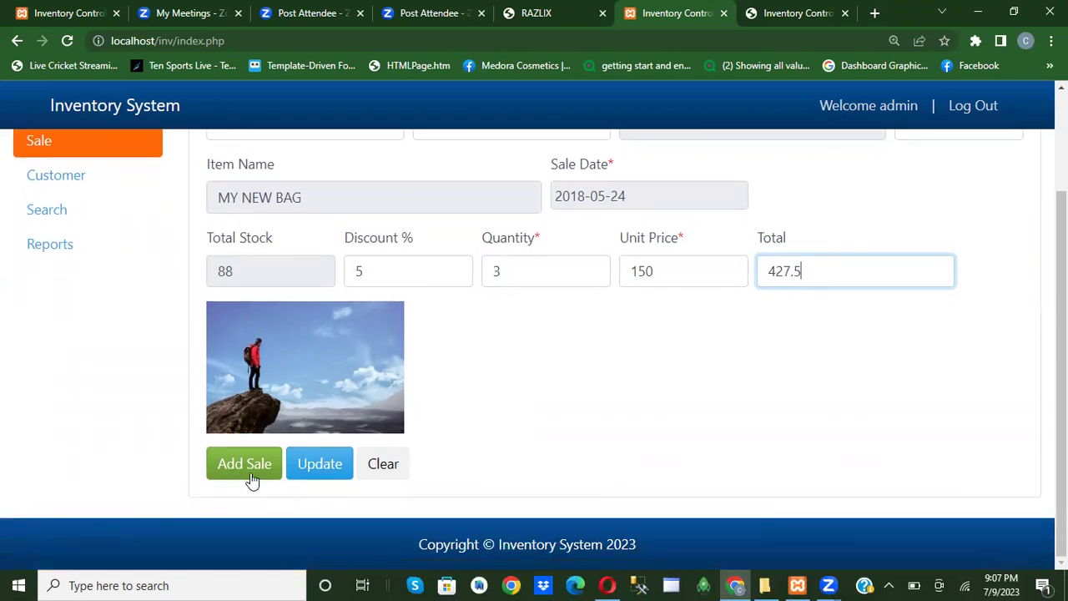
scroll(453, 409, "up", 3)
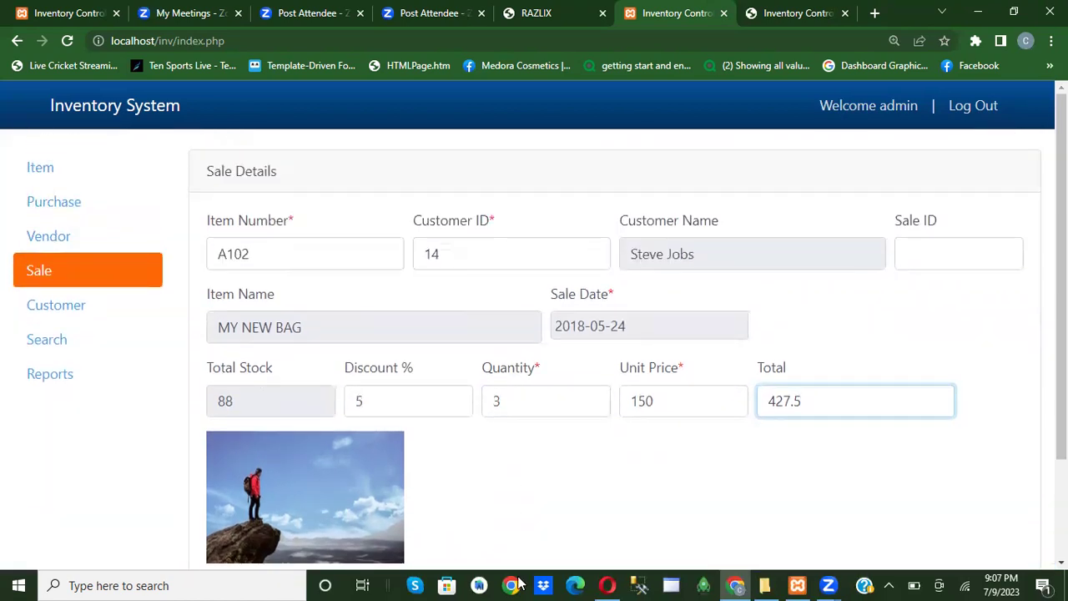
scroll(185, 428, "down", 3)
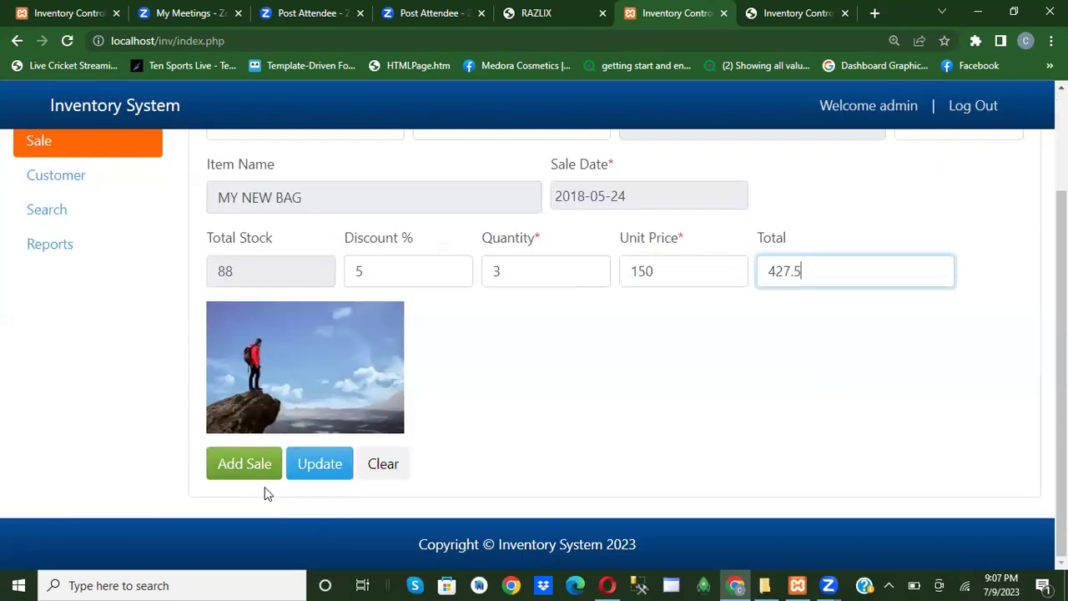
left_click(250, 466)
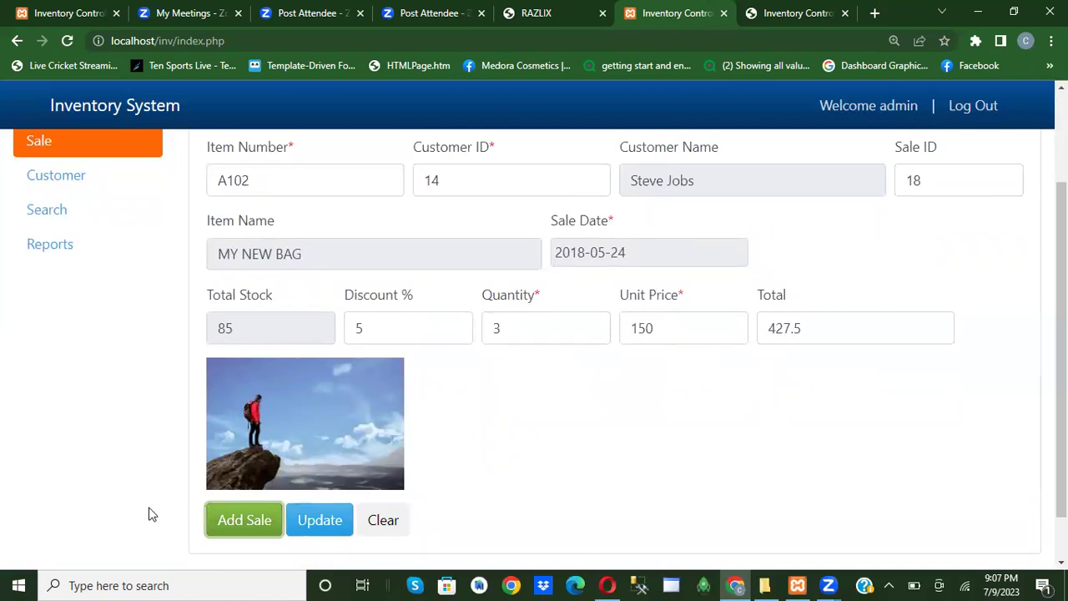
scroll(271, 476, "up", 2)
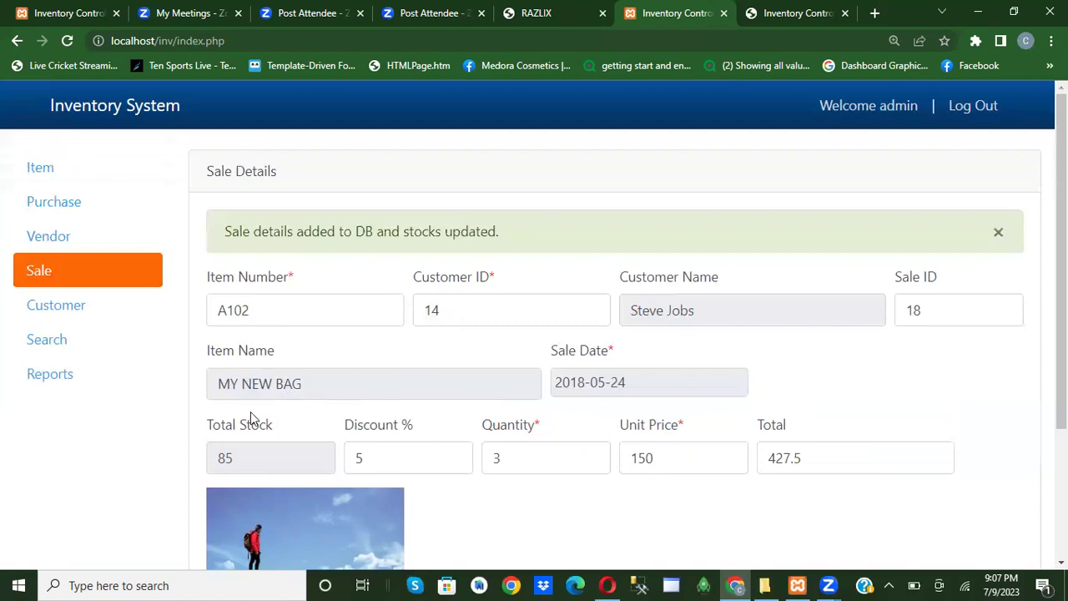
Export the Customer report with no search filter to PDF and open the downloaded file.
left_click(47, 381)
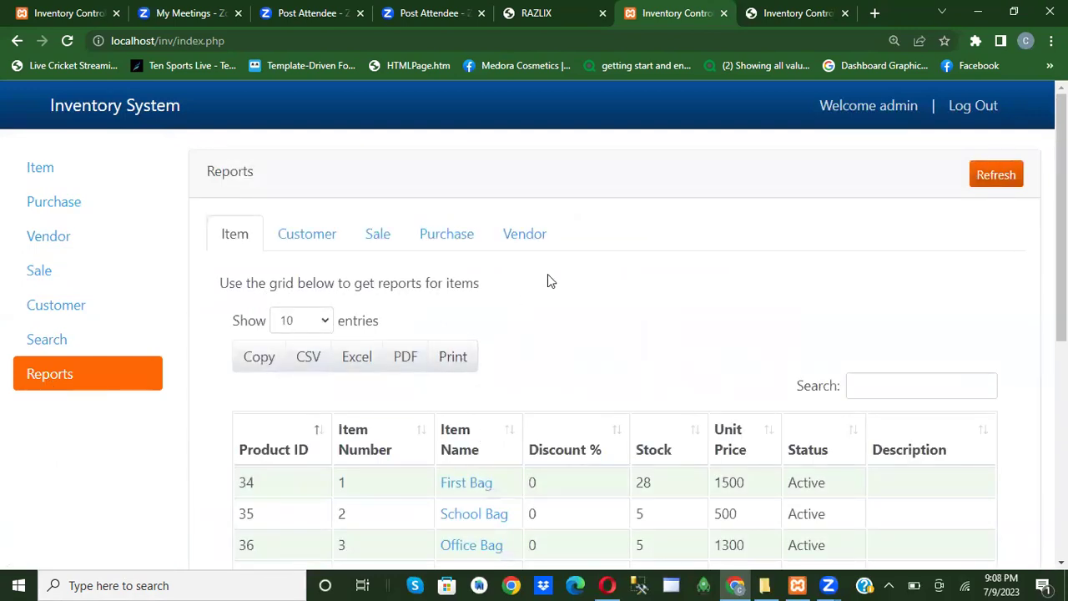
left_click(308, 240)
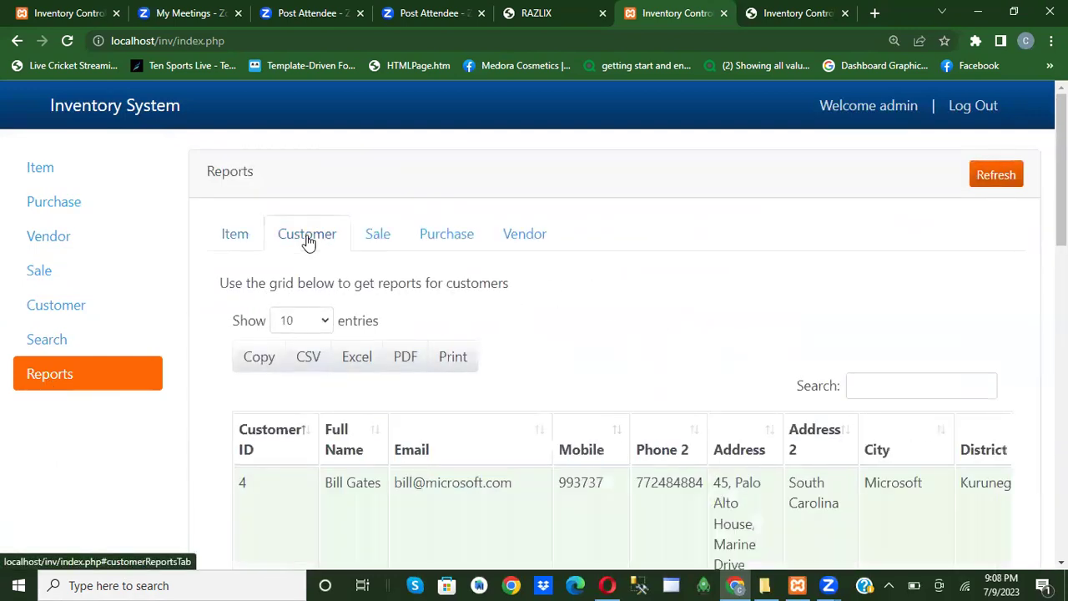
left_click(874, 383)
type("STEVE")
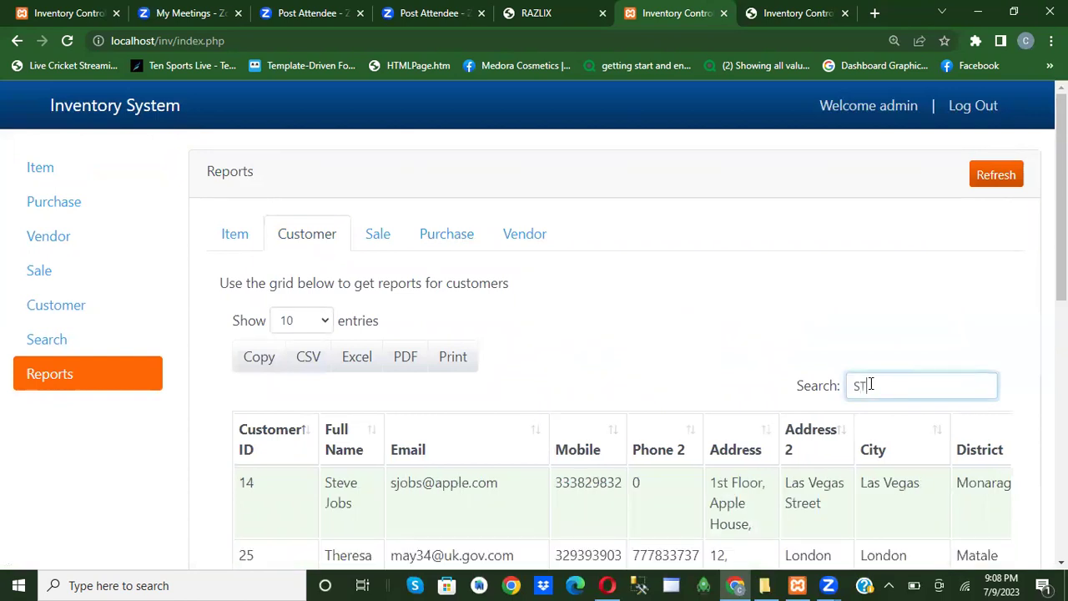
key("BackSpace")
key("BackSpace")
key("BackSpace")
key("BackSpace")
key("BackSpace")
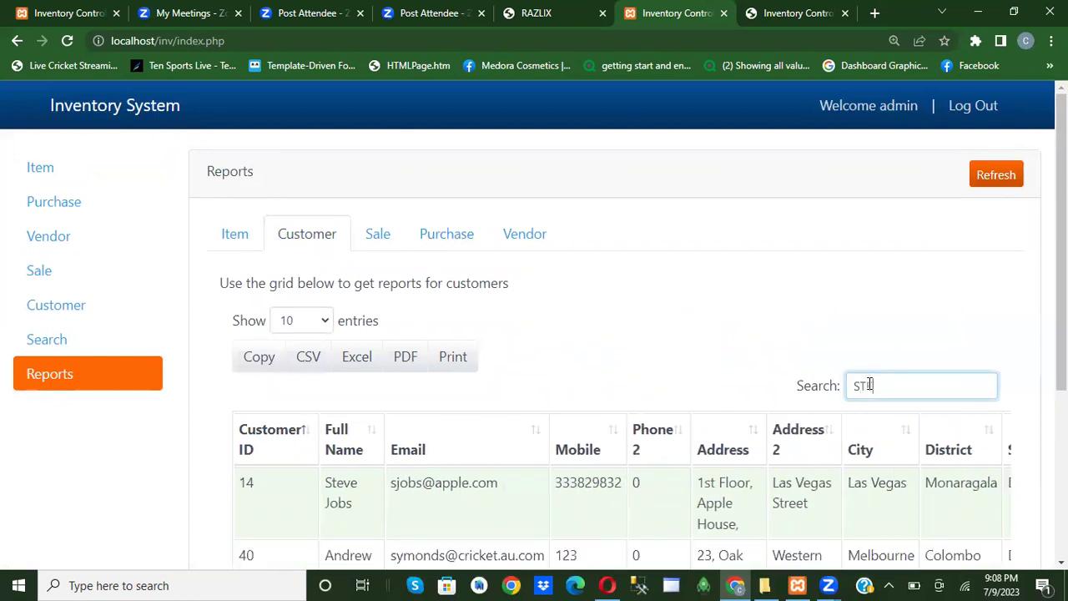
left_click(408, 365)
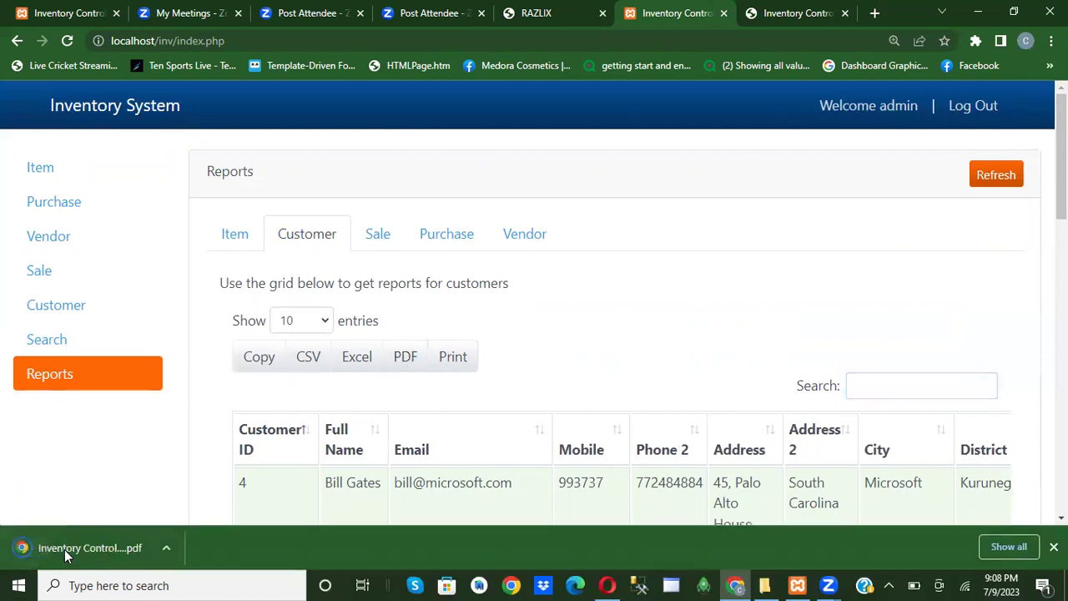
left_click(67, 553)
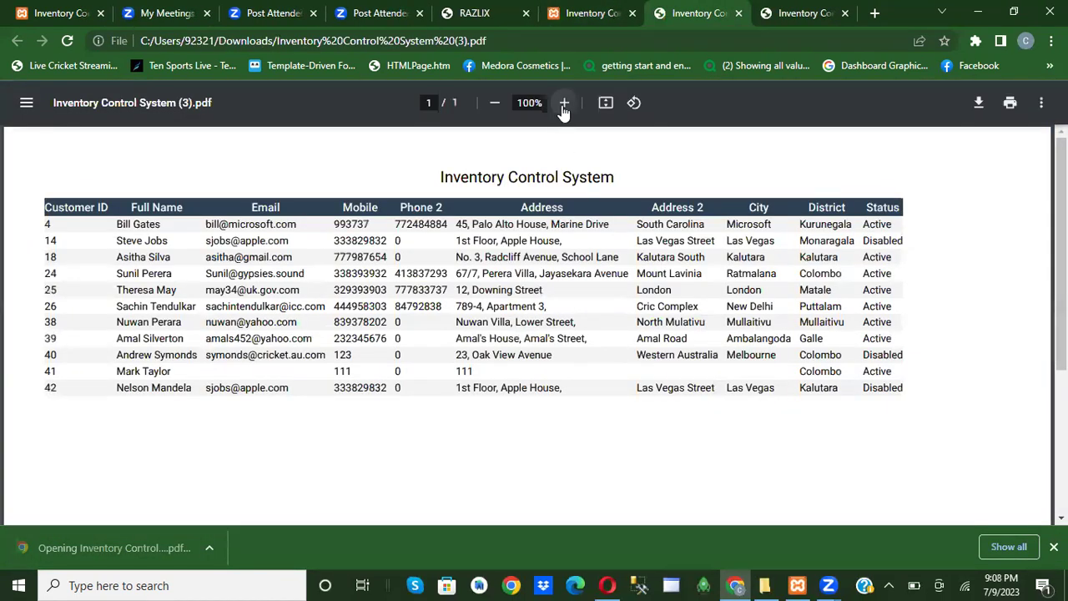
left_click(585, 10)
Show the sale report for 2018-05-24, which lists 11 sales including A102.
left_click(377, 238)
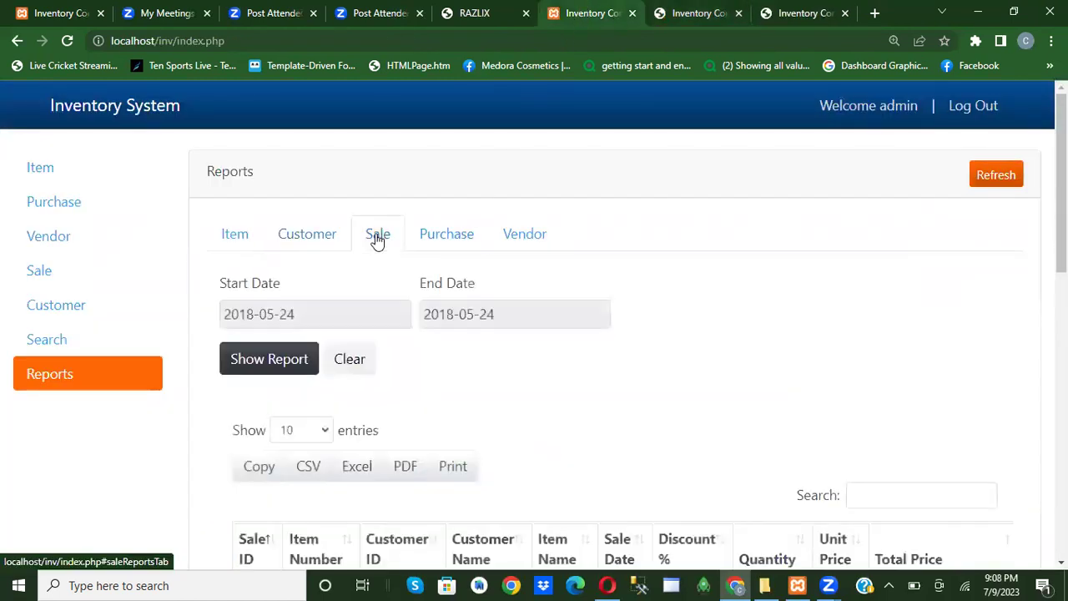
scroll(501, 417, "down", 3)
scroll(396, 230, "up", 2)
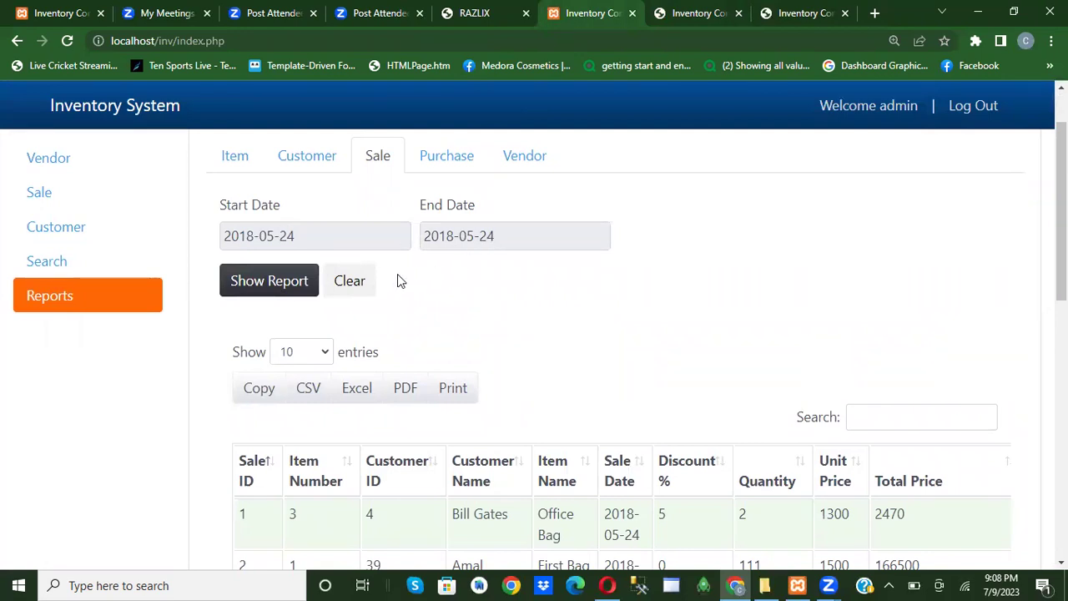
left_click(269, 282)
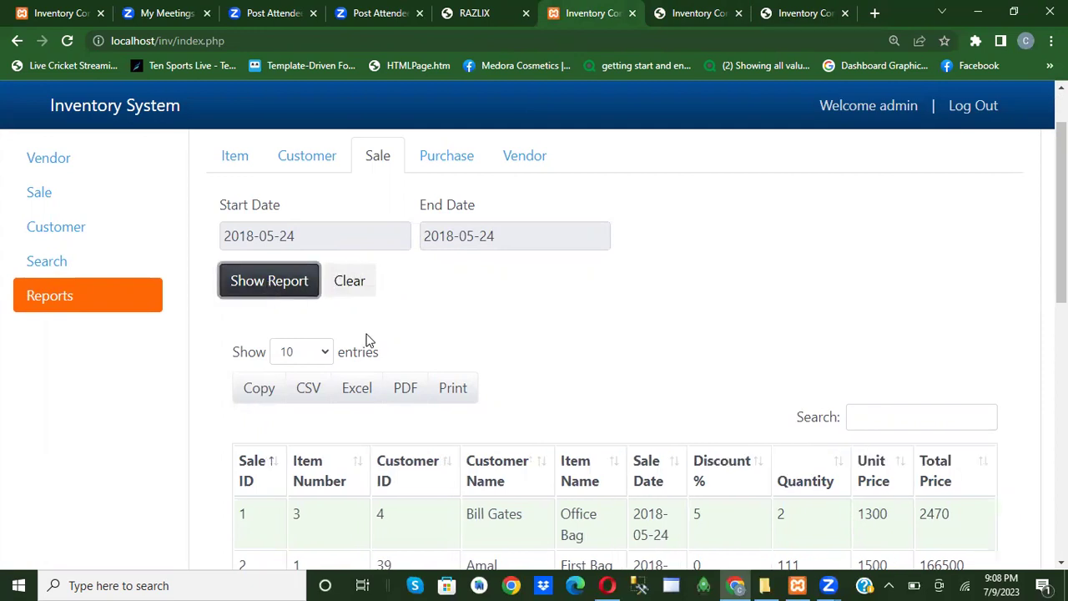
Export the sale report as Sale Report (1).pdf, view it, and return to the Reports page.
left_click(405, 392)
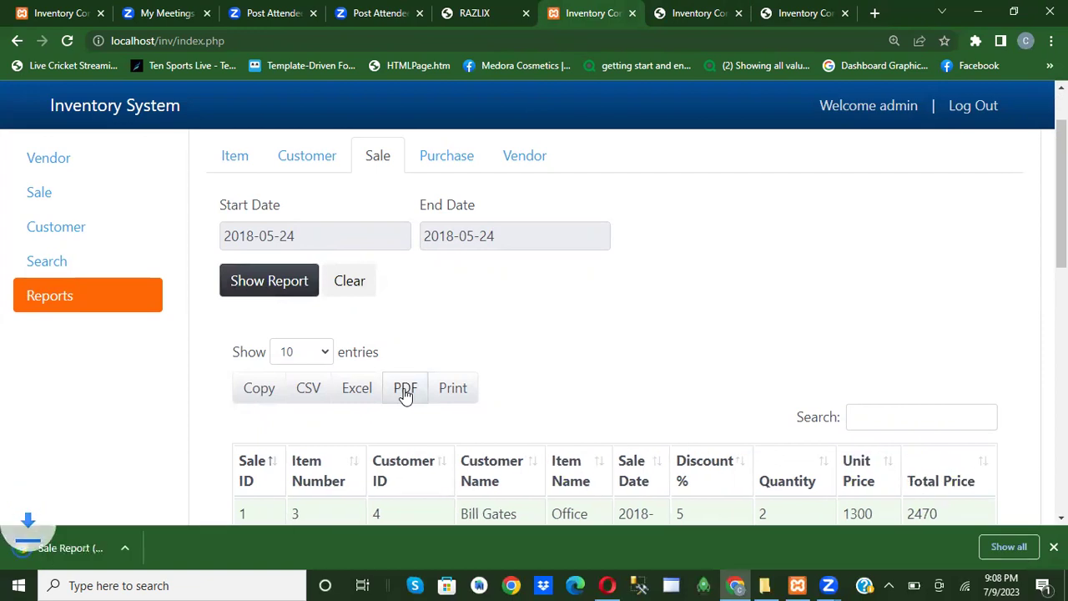
left_click(51, 546)
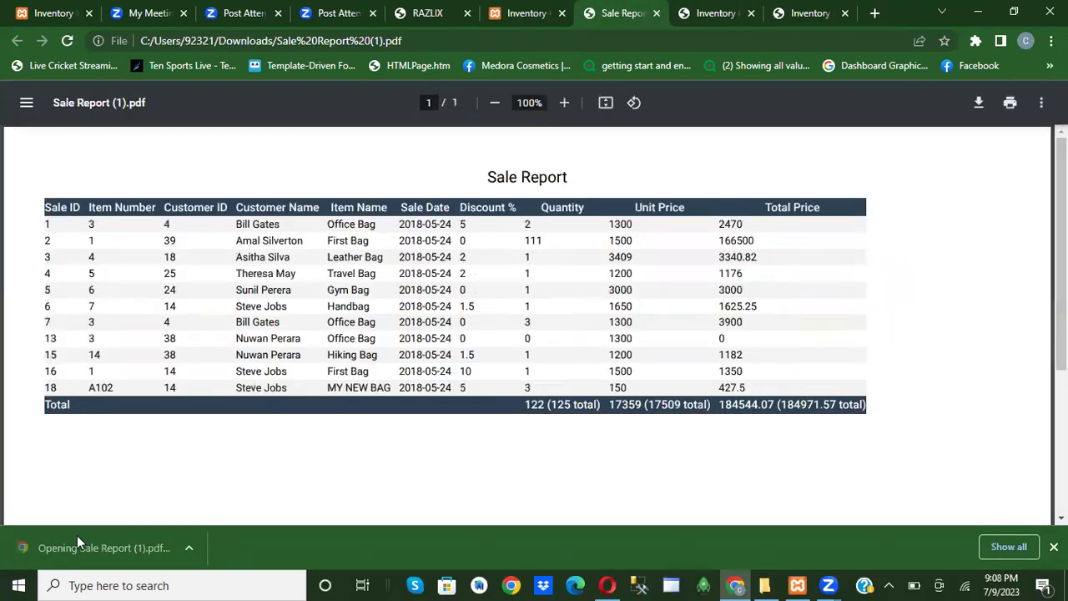
left_click(522, 13)
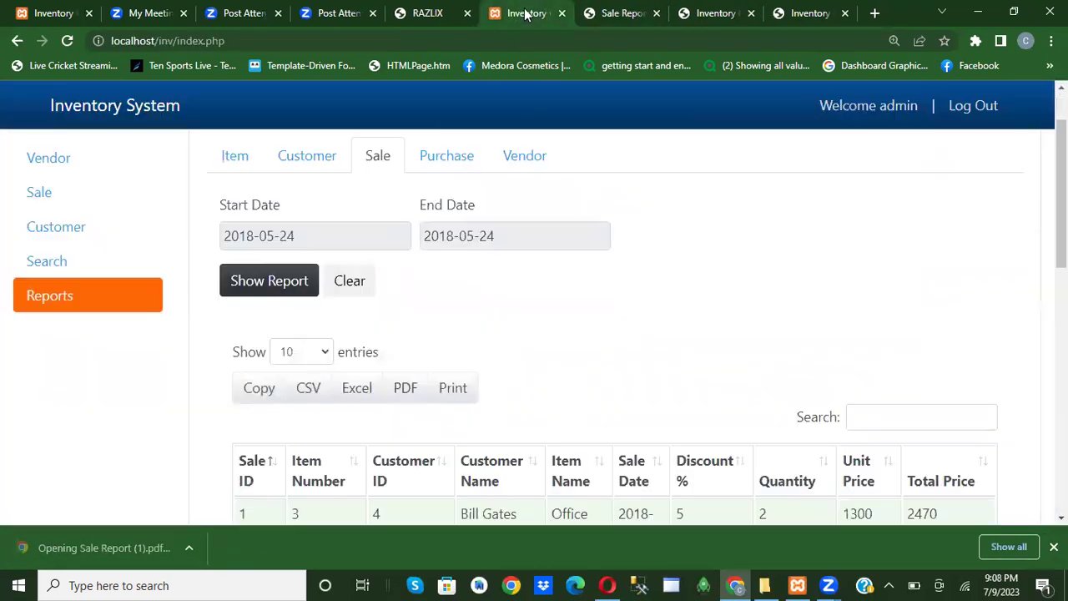
Switch to the purchase report and set its start date to 2023-06-14.
left_click(451, 158)
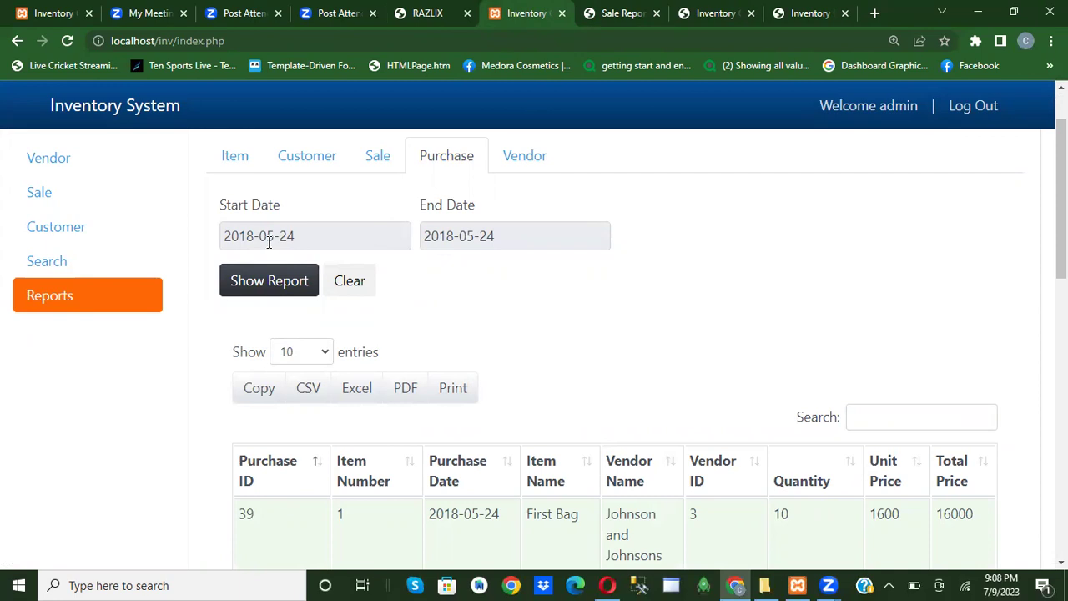
left_click(314, 236)
left_click(296, 269)
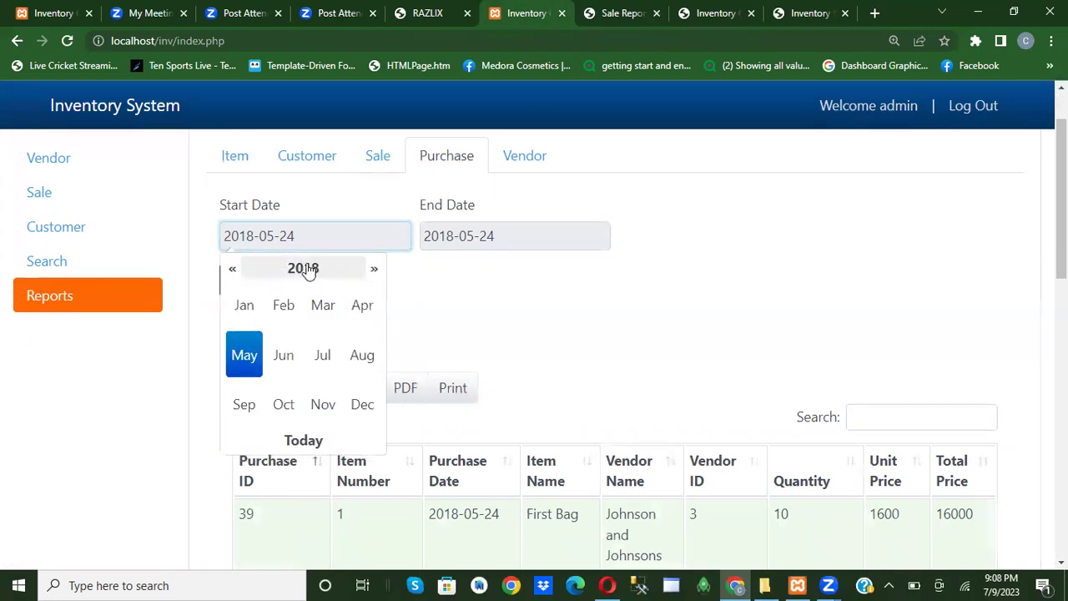
left_click(305, 269)
left_click(375, 269)
left_click(376, 269)
left_click(233, 269)
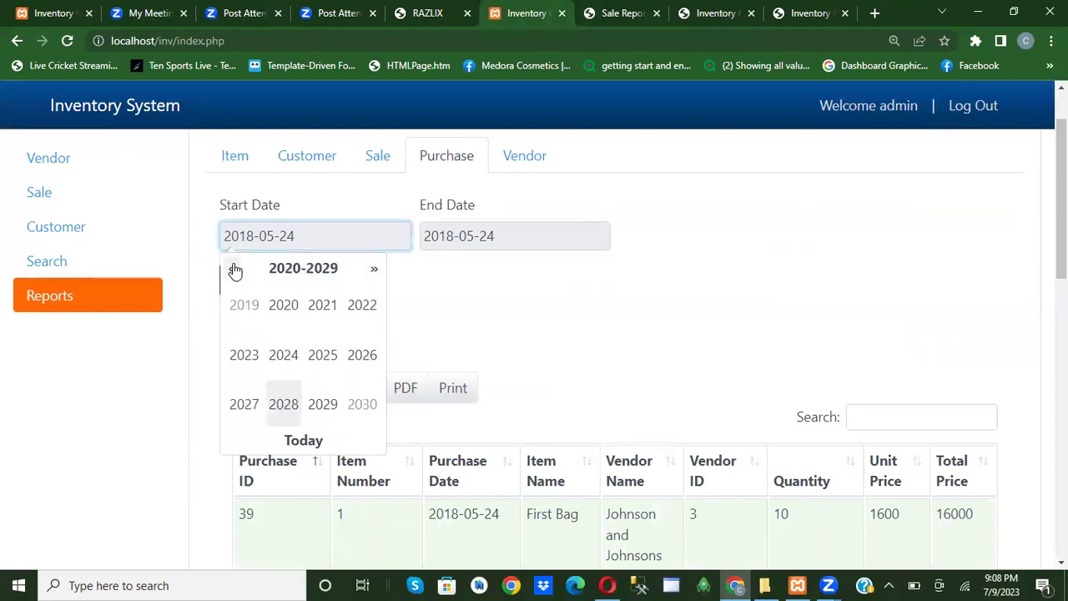
left_click(232, 269)
left_click(372, 271)
left_click(241, 361)
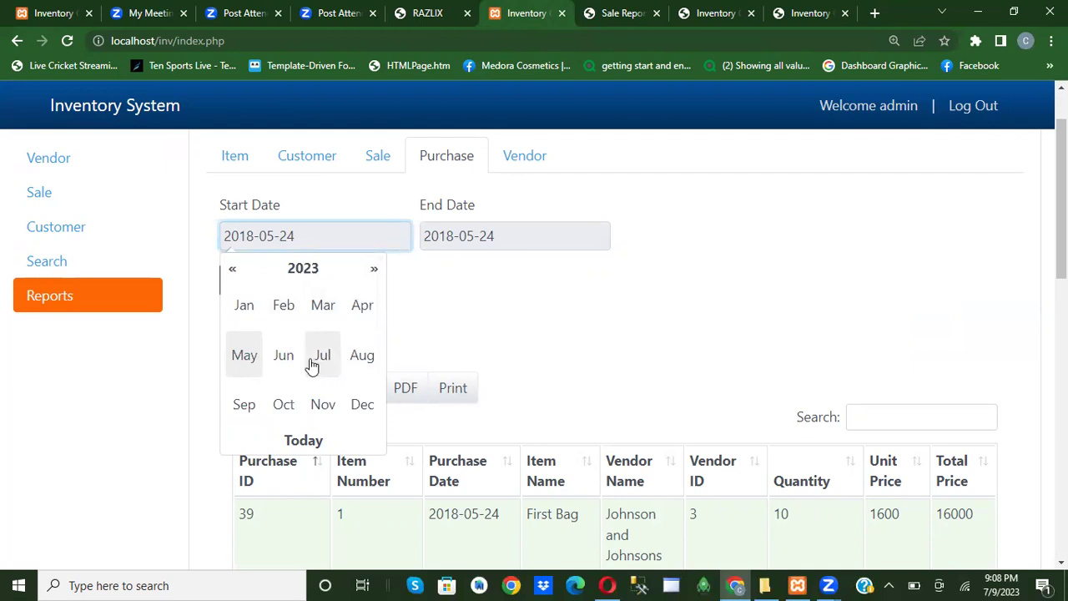
left_click(284, 360)
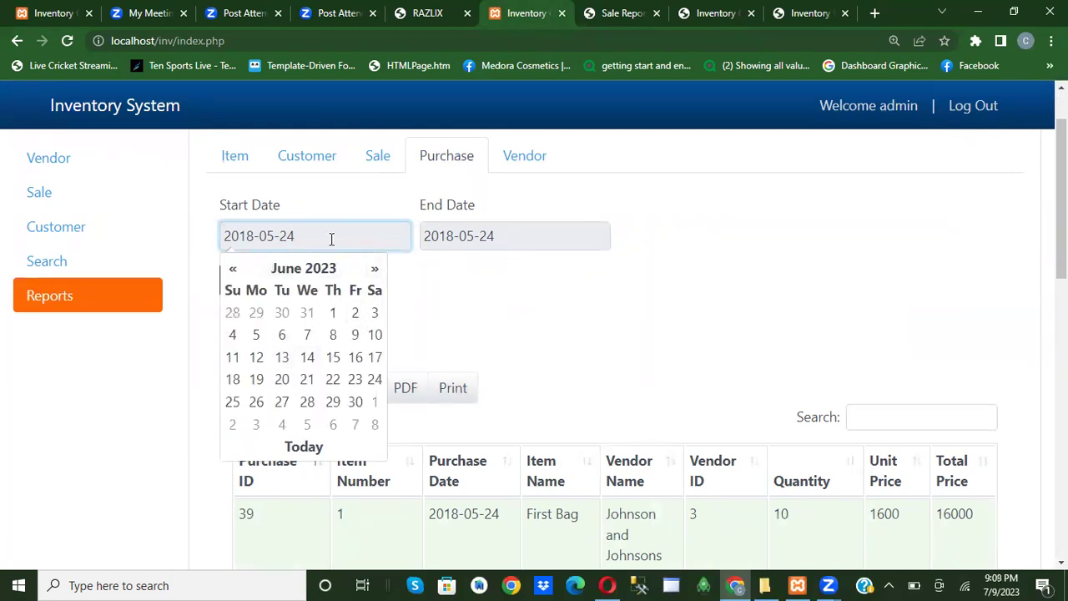
left_click(315, 359)
Move the end date calendar from 2018 to July 2023.
left_click(503, 236)
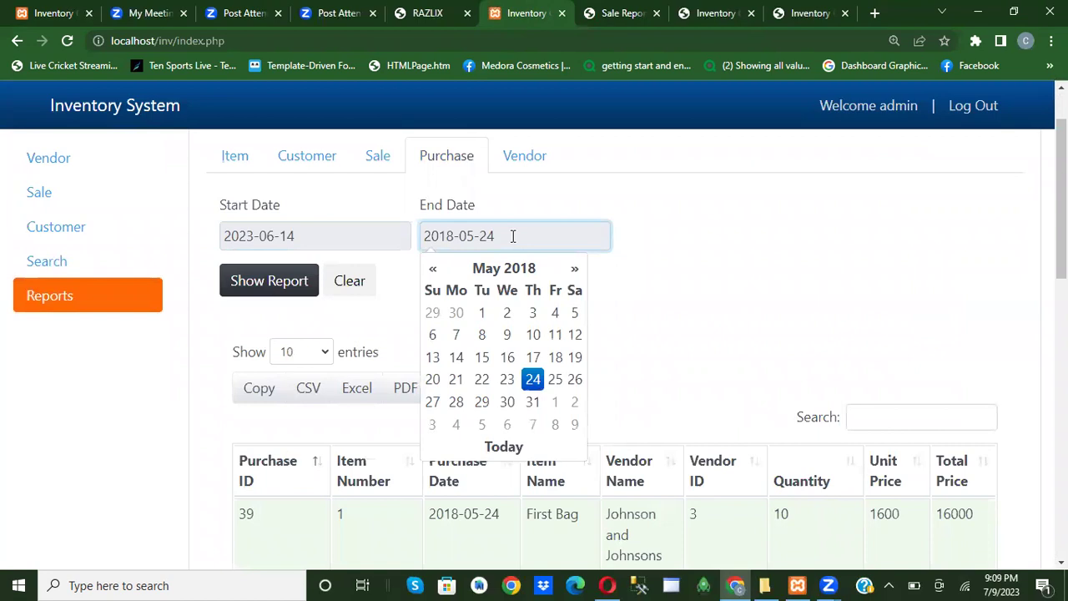
left_click(513, 272)
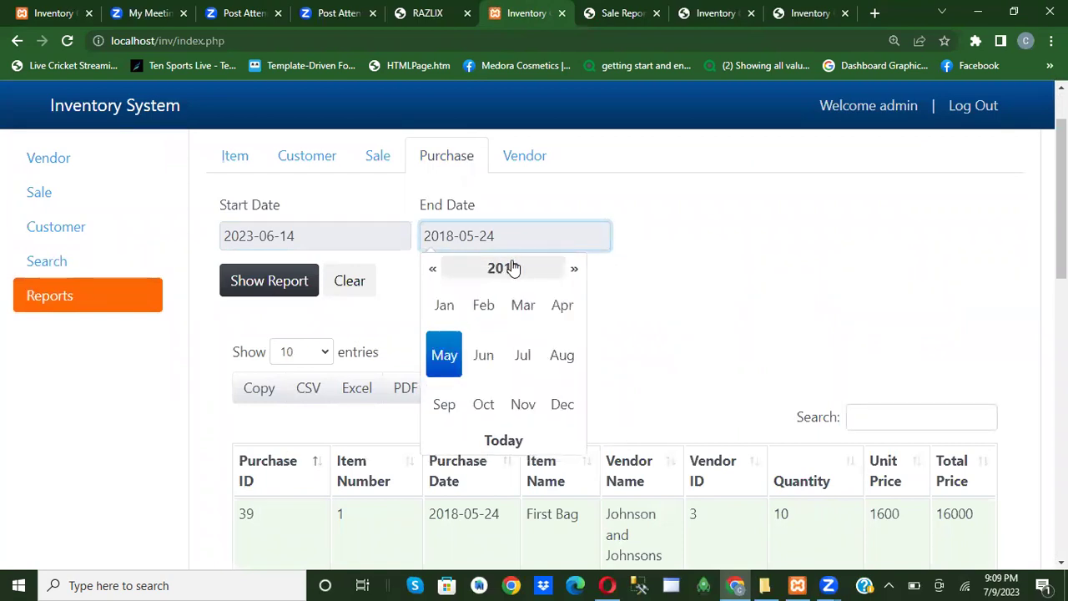
left_click(516, 271)
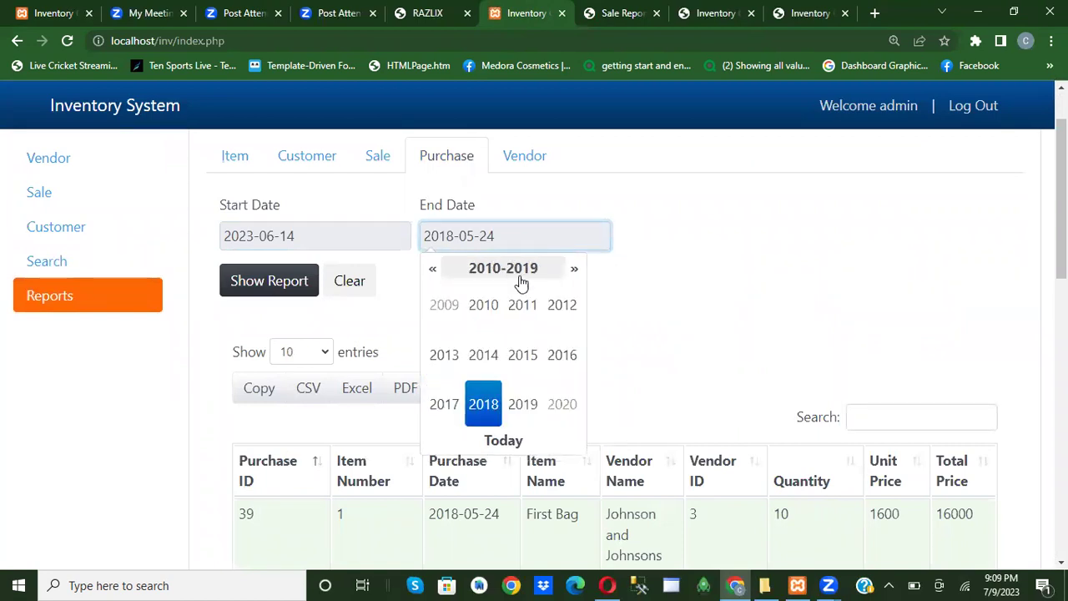
left_click(575, 271)
left_click(575, 271)
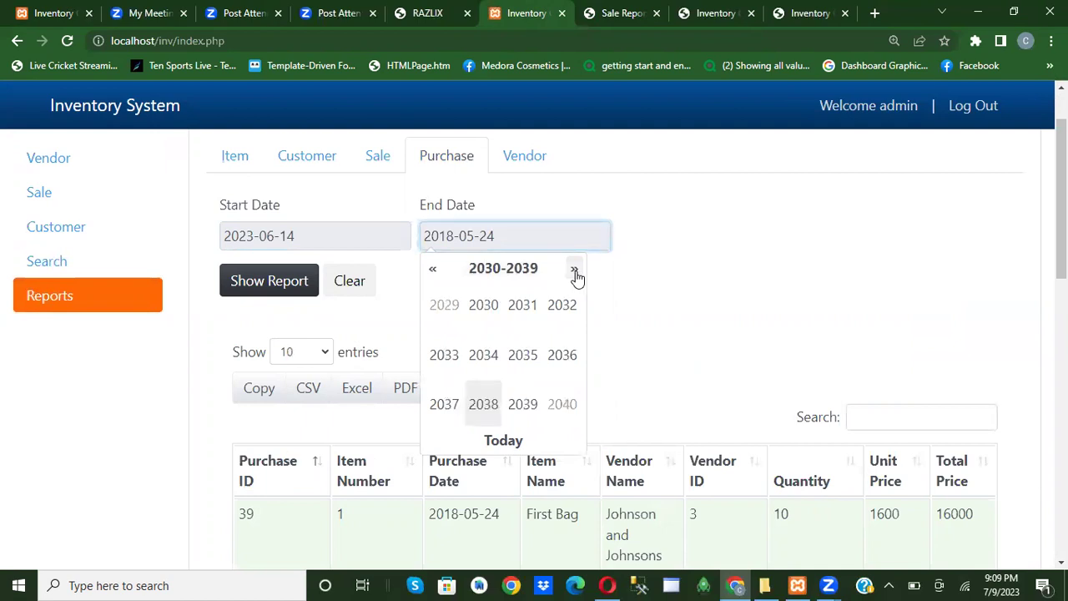
left_click(433, 269)
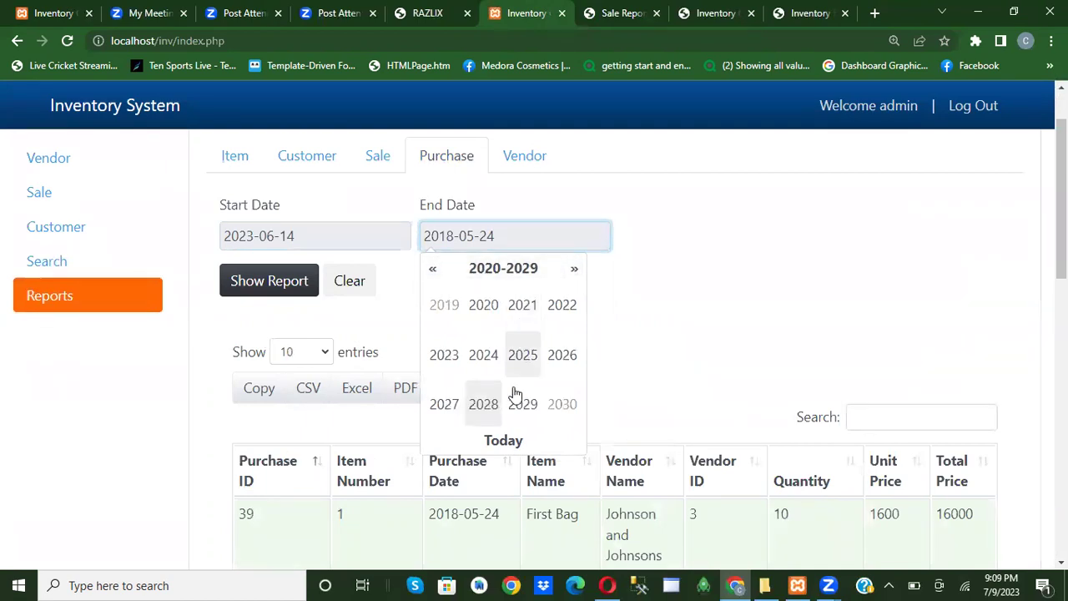
left_click(435, 359)
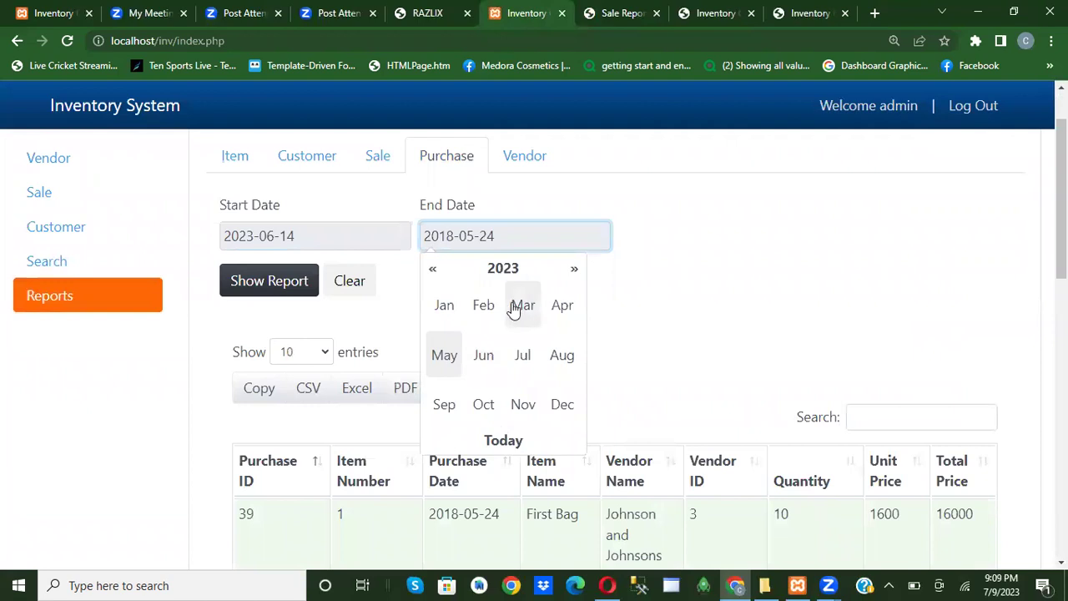
left_click(526, 359)
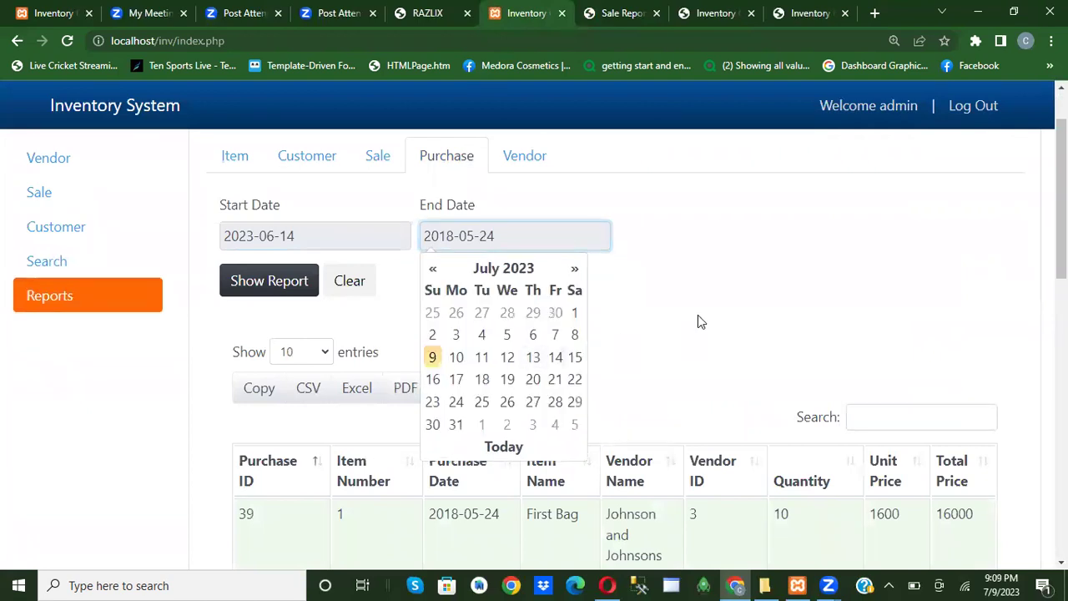